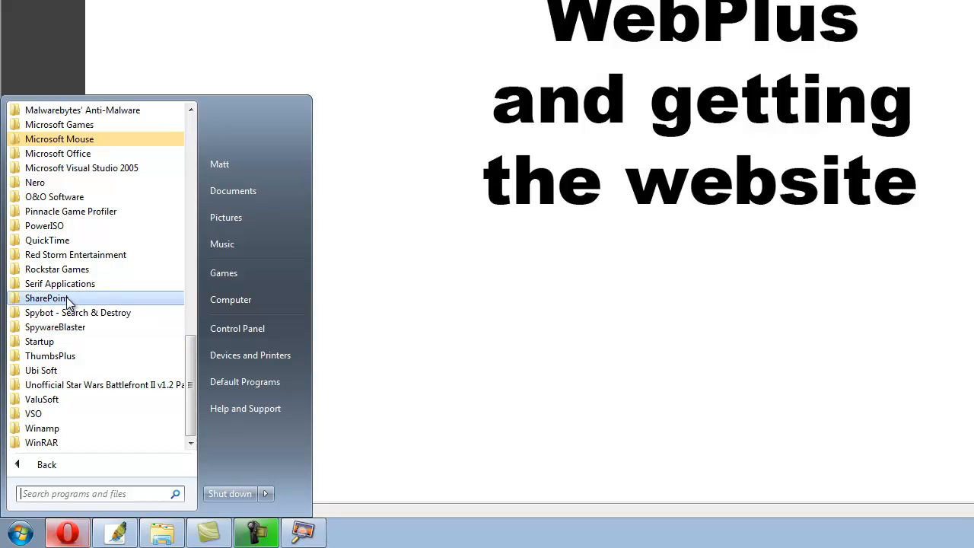
Launch WebPlus X4 from the Serif Applications > WebPlus X4 Start menu folder.
left_click(73, 289)
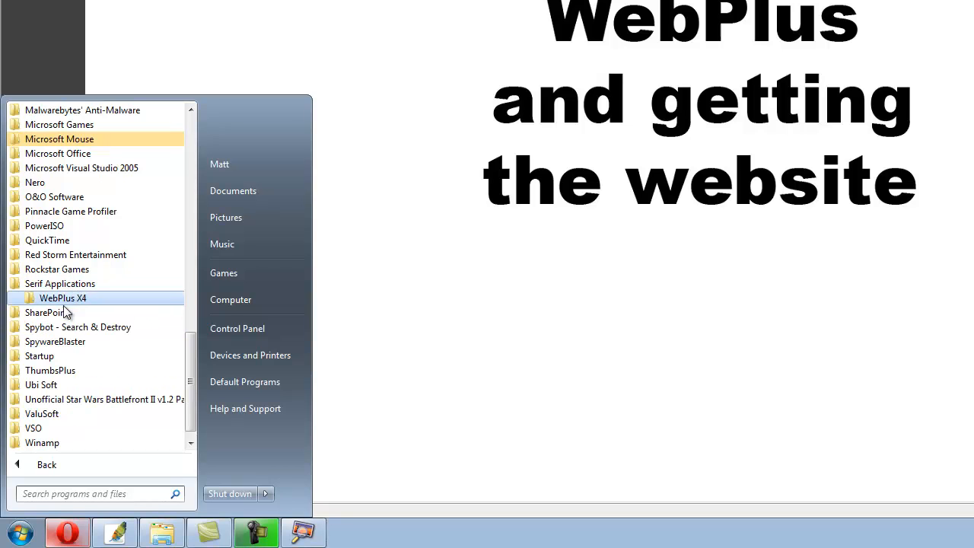
left_click(66, 303)
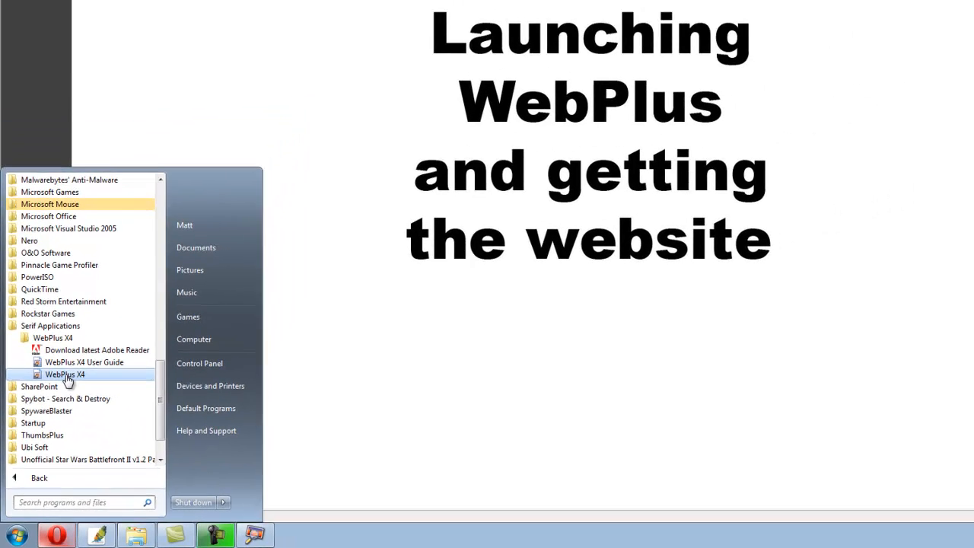
left_click(77, 340)
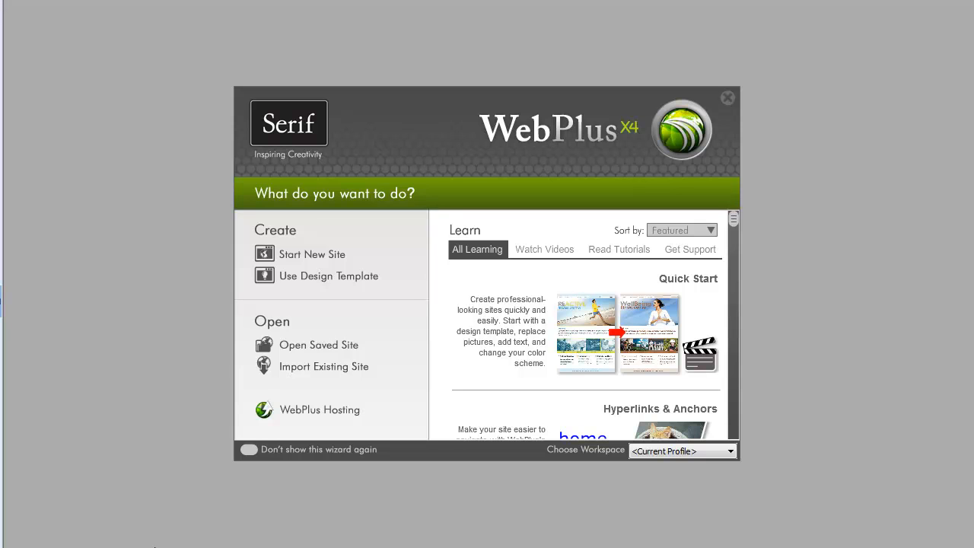
left_click(316, 367)
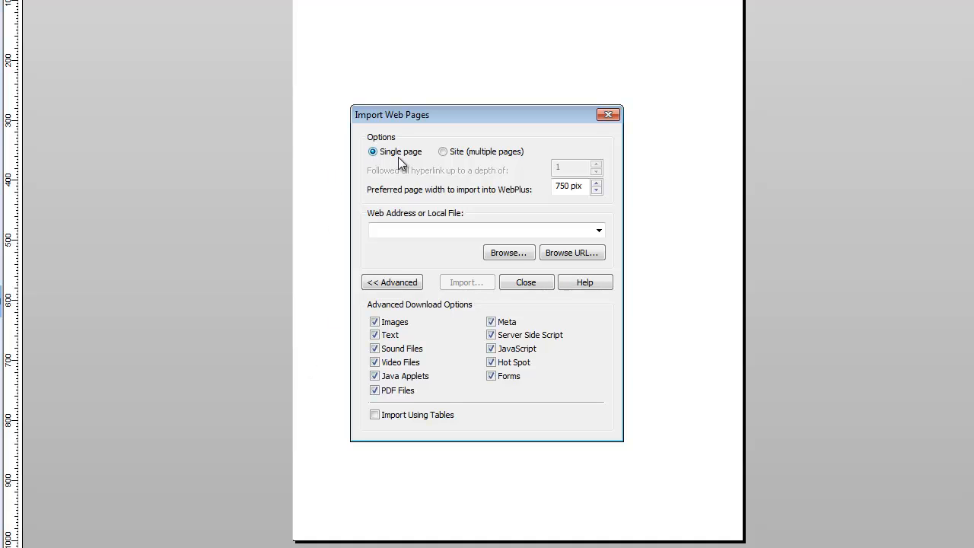
left_click(442, 151)
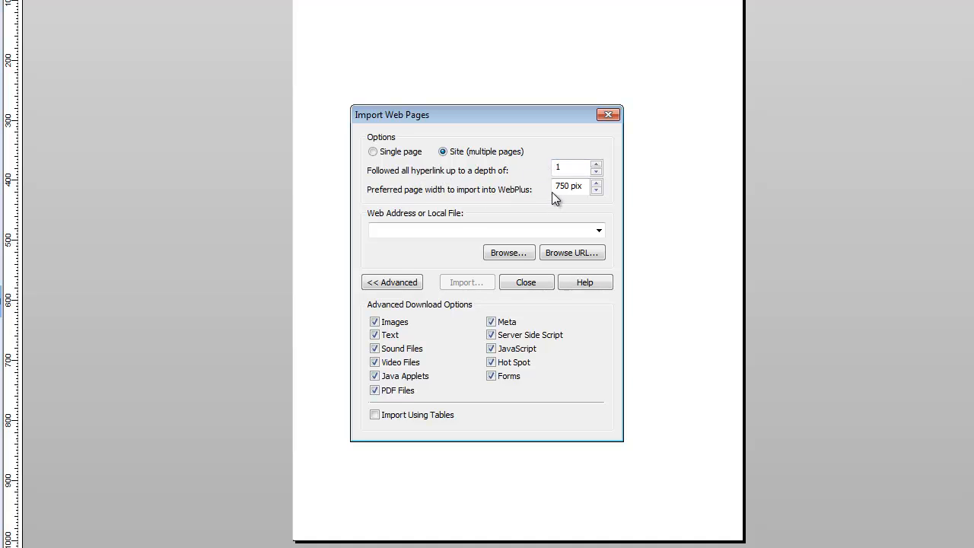
left_click(521, 230)
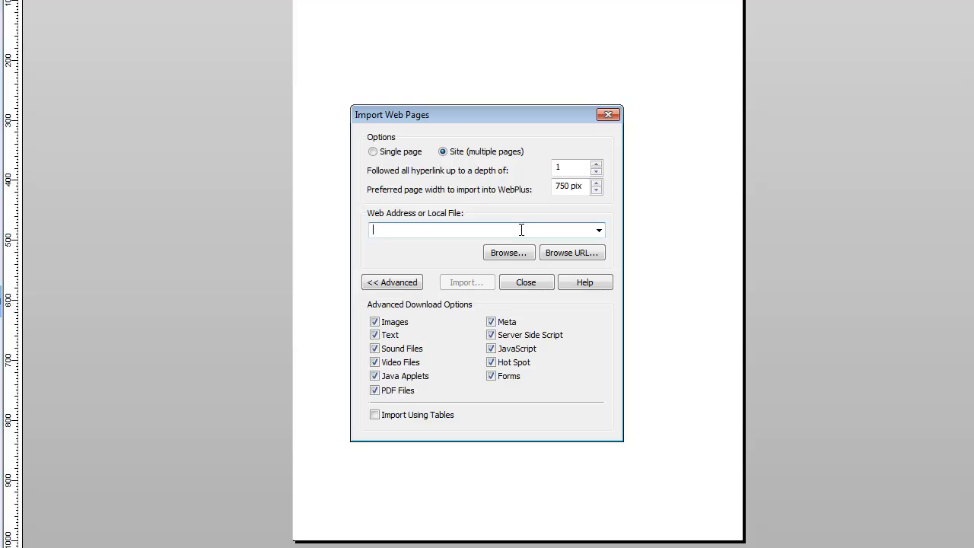
type("www.tra")
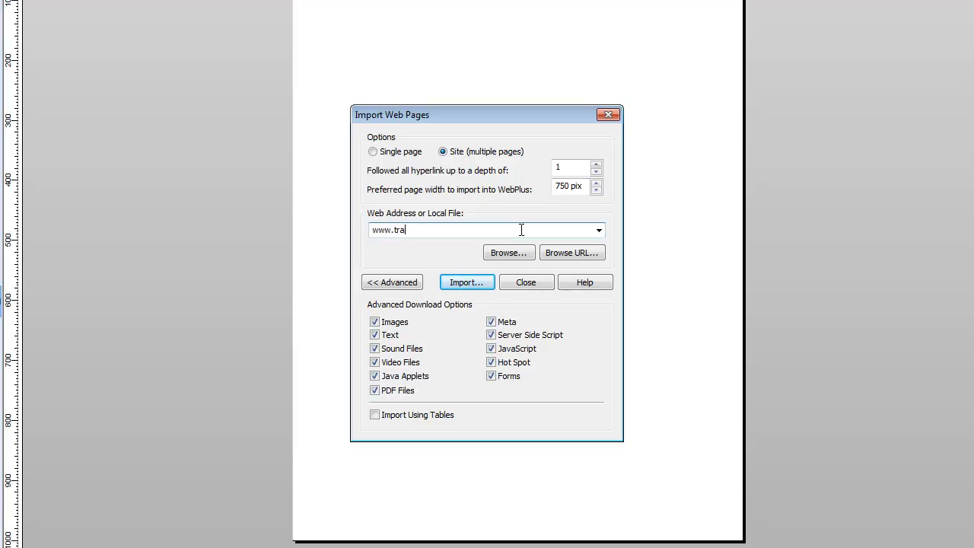
type("cysdo")
type("gs.com")
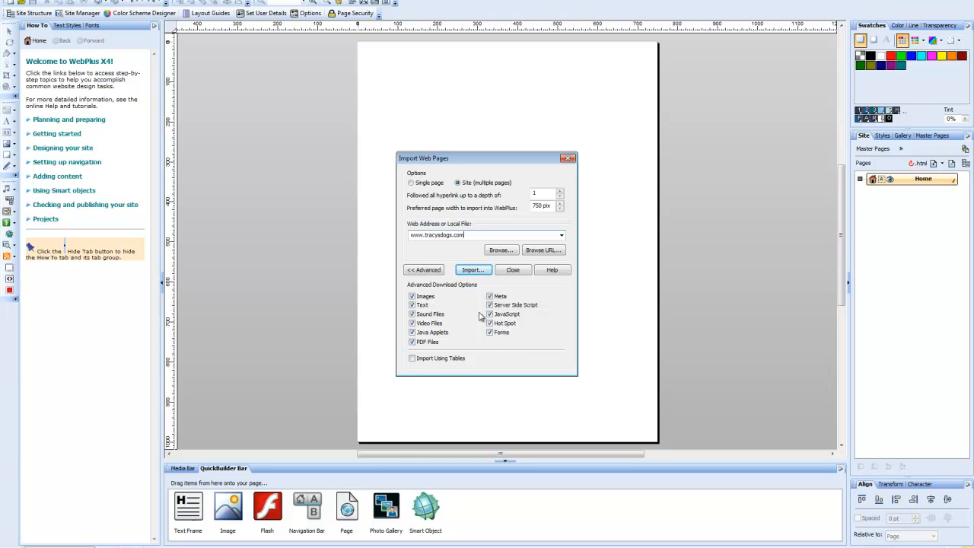
left_click(473, 271)
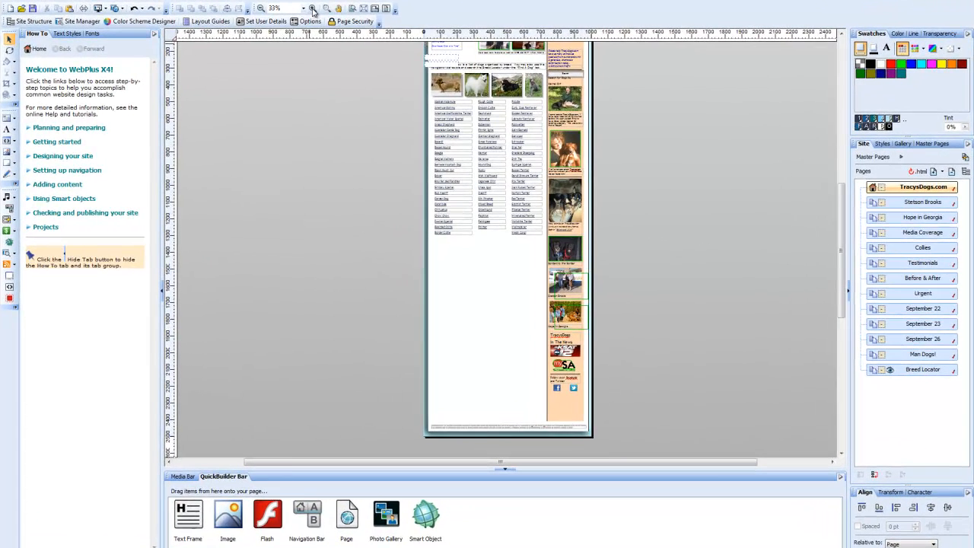
Zoom the page view to 100%.
left_click(328, 27)
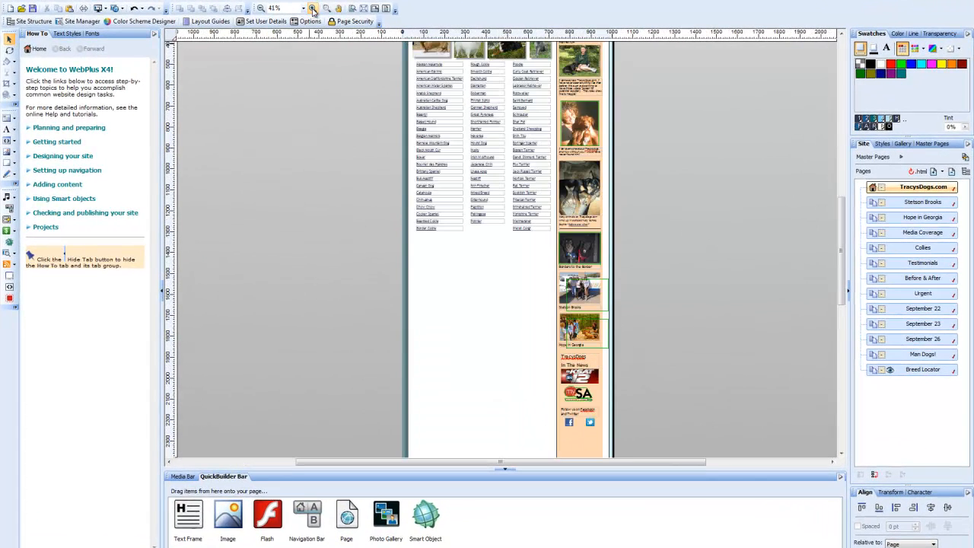
left_click(312, 9)
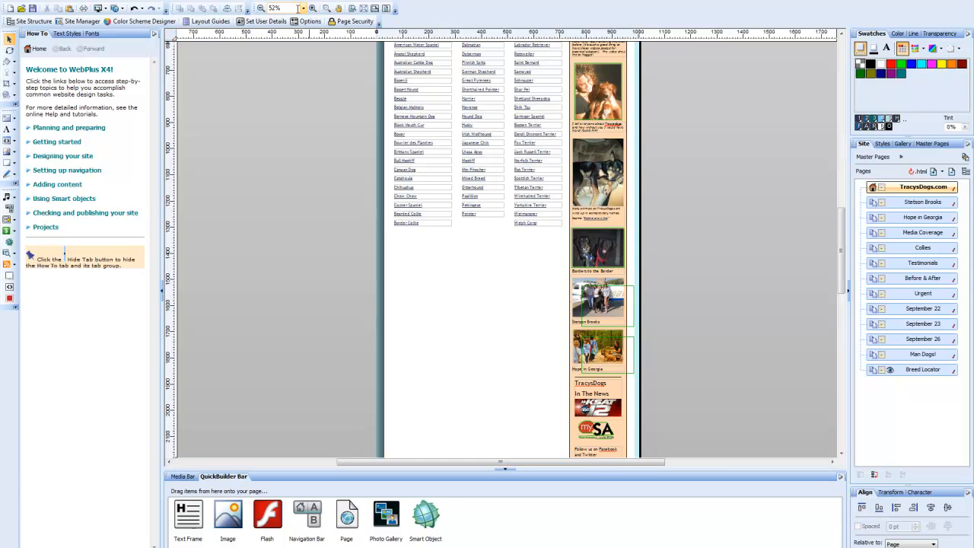
left_click(294, 10)
left_click(303, 9)
left_click(296, 54)
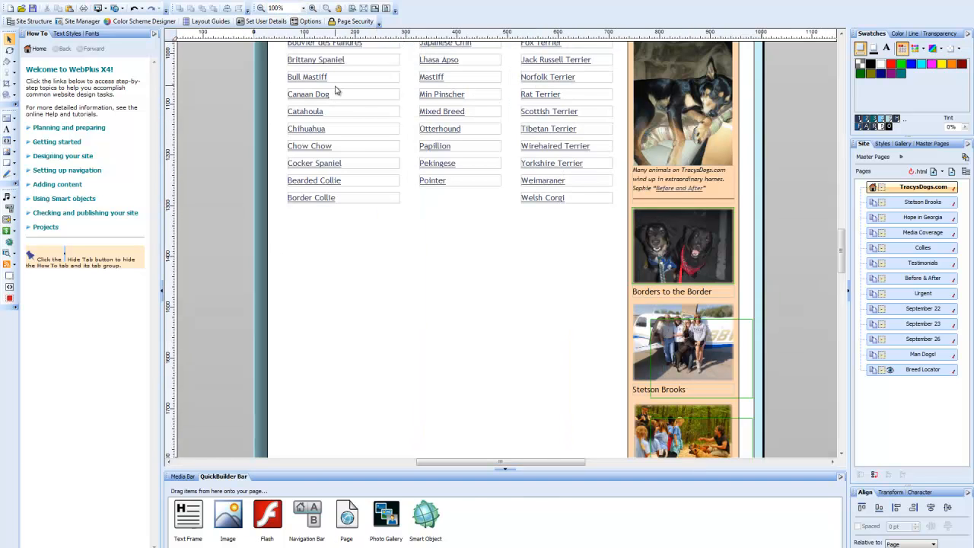
double_click(922, 188)
double_click(922, 202)
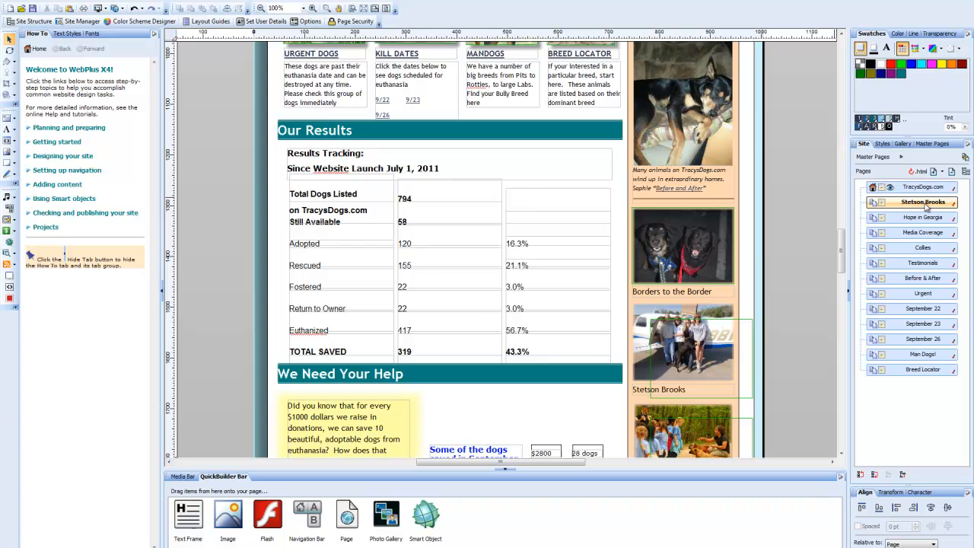
double_click(923, 219)
double_click(923, 232)
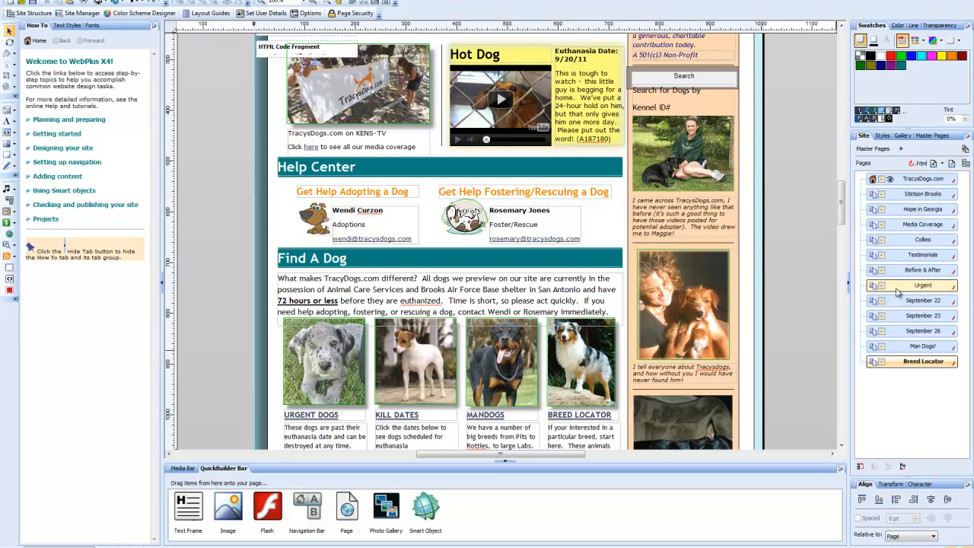
Clone the Urgent page and open the new copy at the end of the page list.
left_click(896, 289)
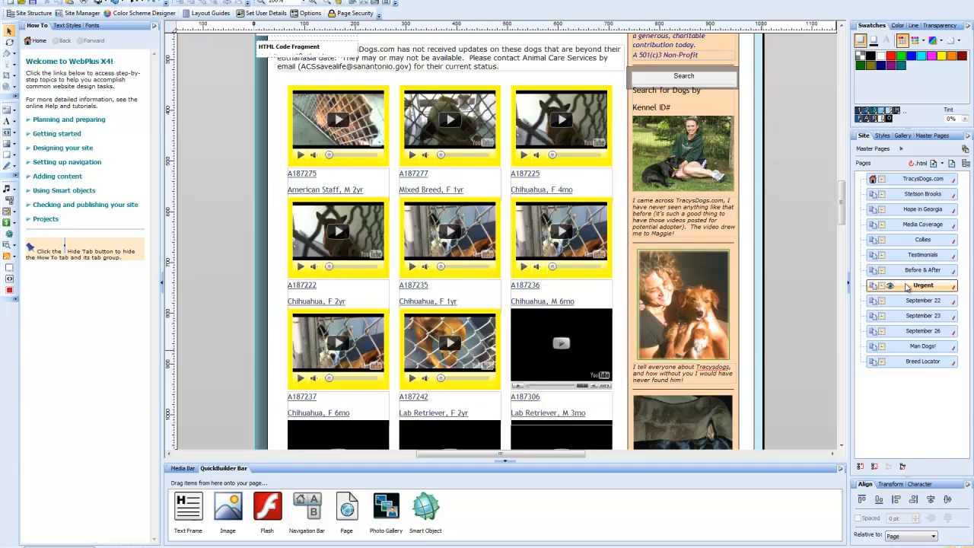
right_click(906, 287)
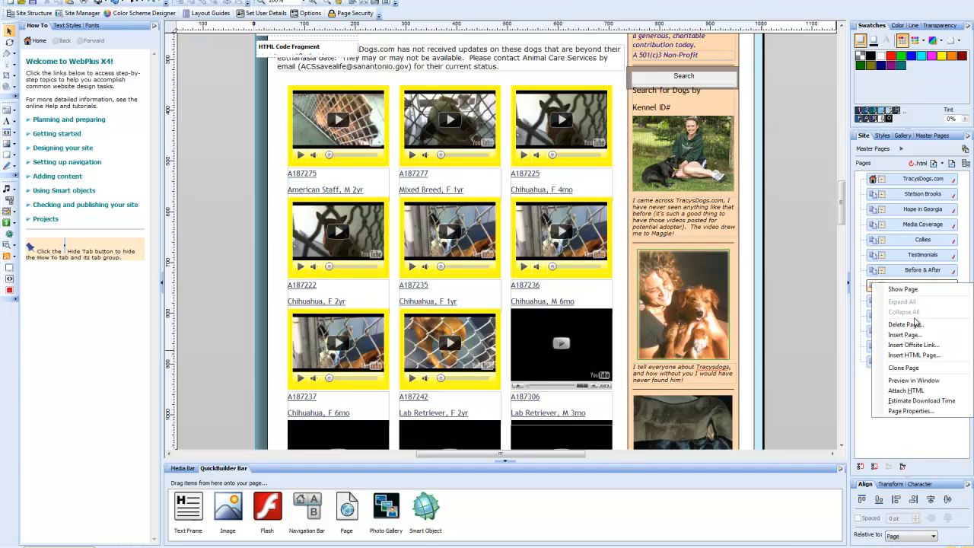
left_click(908, 370)
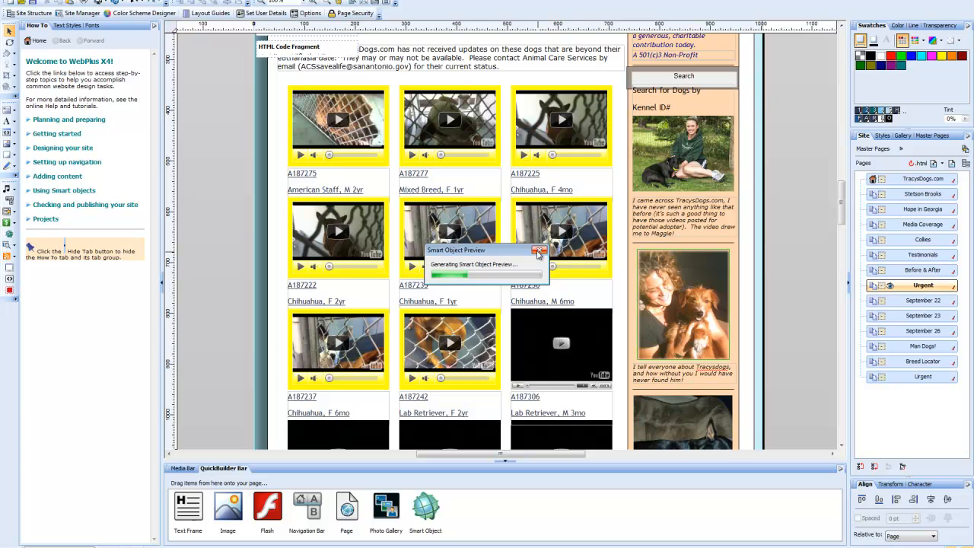
left_click(539, 253)
left_click(539, 254)
left_click(909, 362)
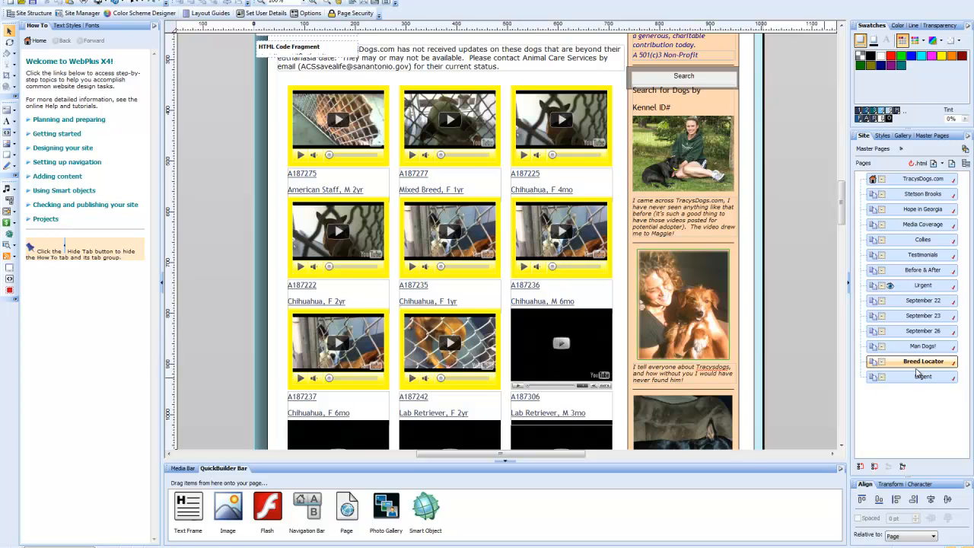
left_click(907, 378)
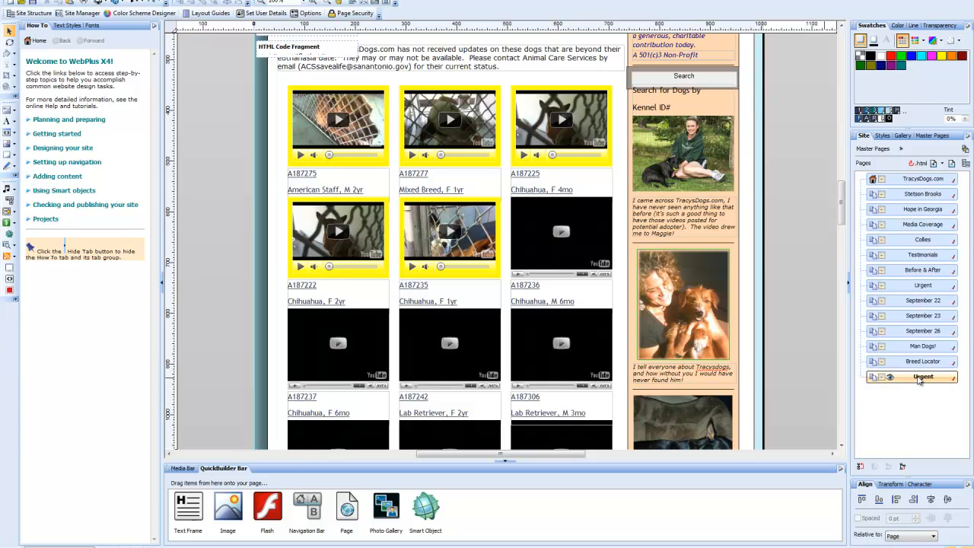
Rename the cloned Urgent page to 'xxxxxx' in Page Properties.
right_click(919, 380)
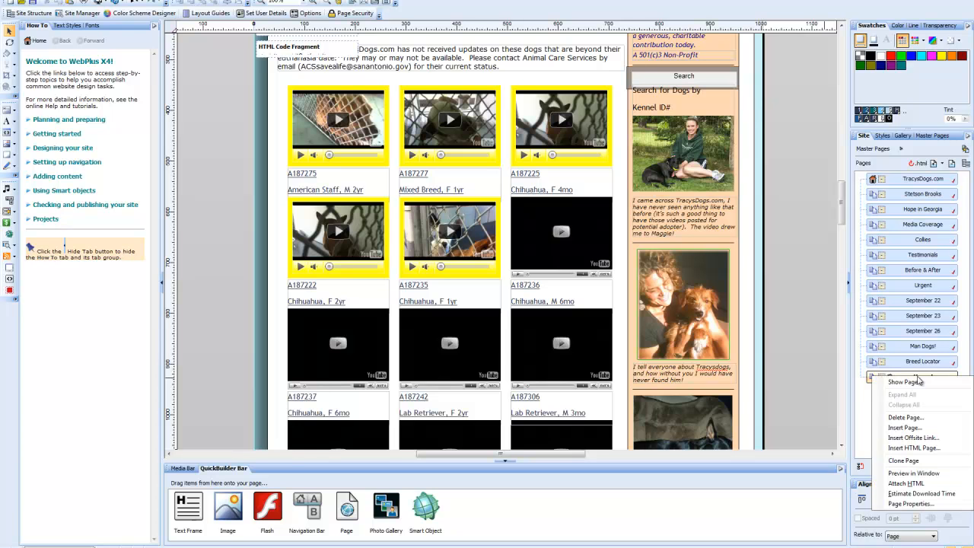
left_click(907, 503)
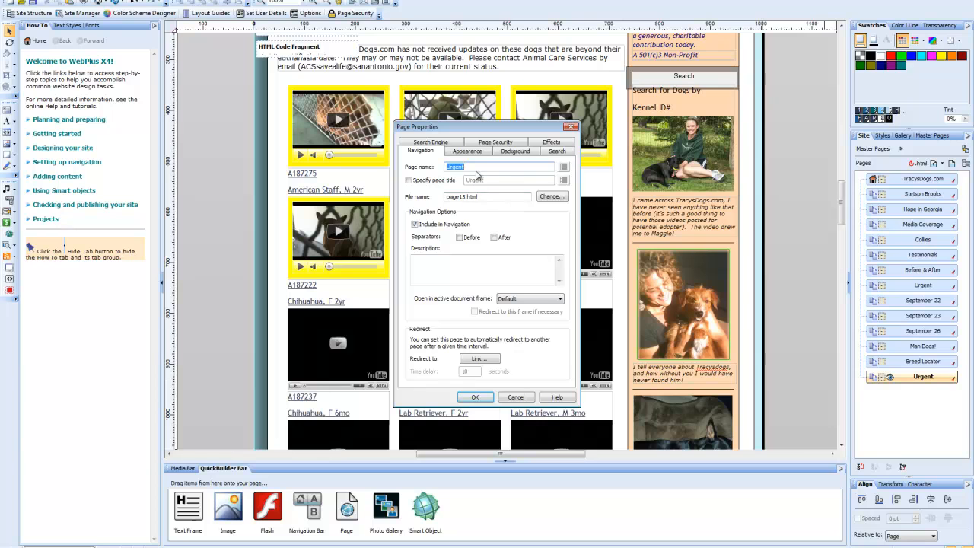
type("S")
type("xxxxxx")
left_click(475, 397)
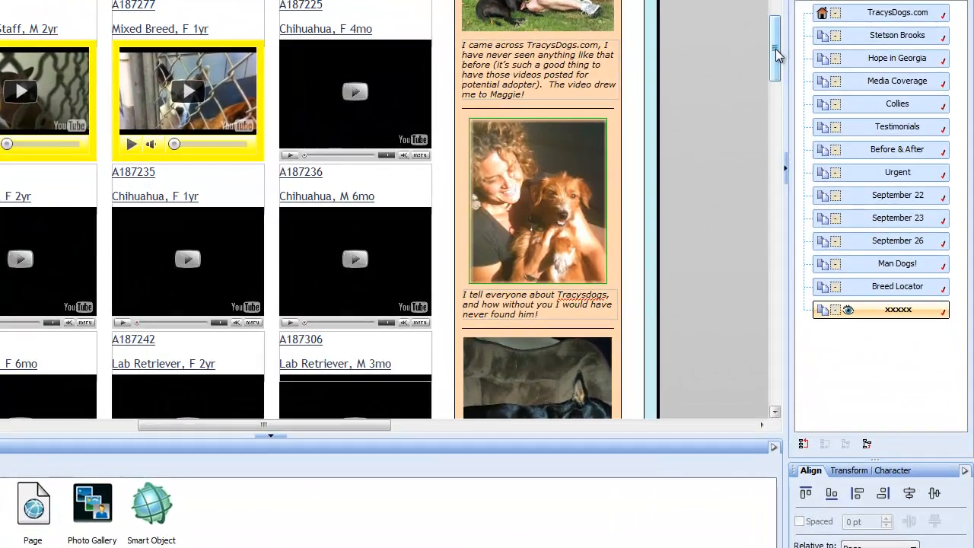
Delete both caption lines (ID A187305 and breed) from the last entry's text frame.
left_click_drag(841, 203, 841, 206)
left_click_drag(775, 53, 775, 87)
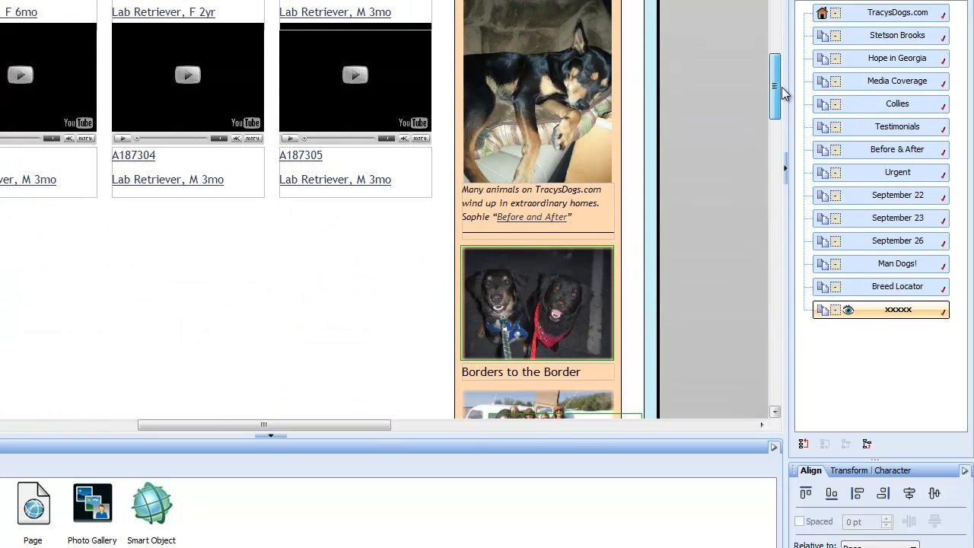
left_click(394, 98)
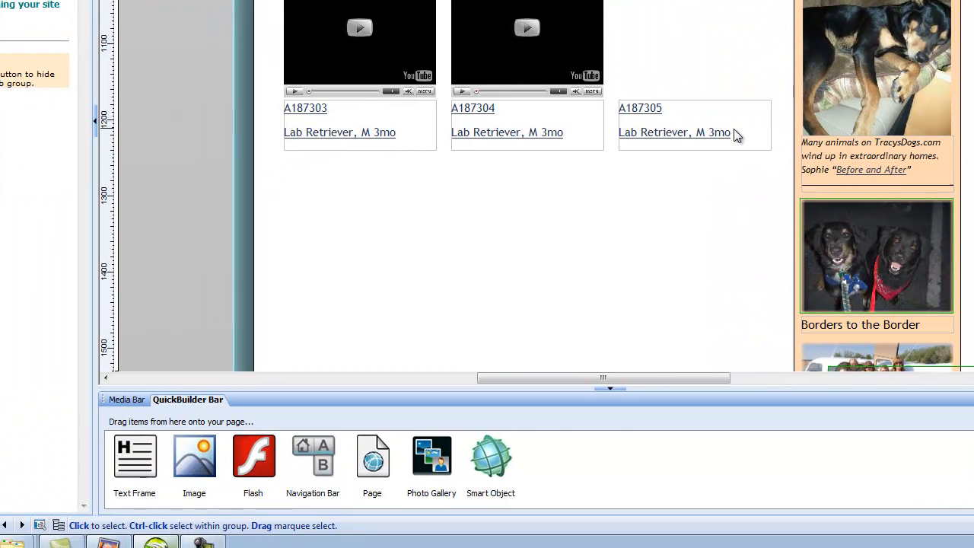
left_click(397, 175)
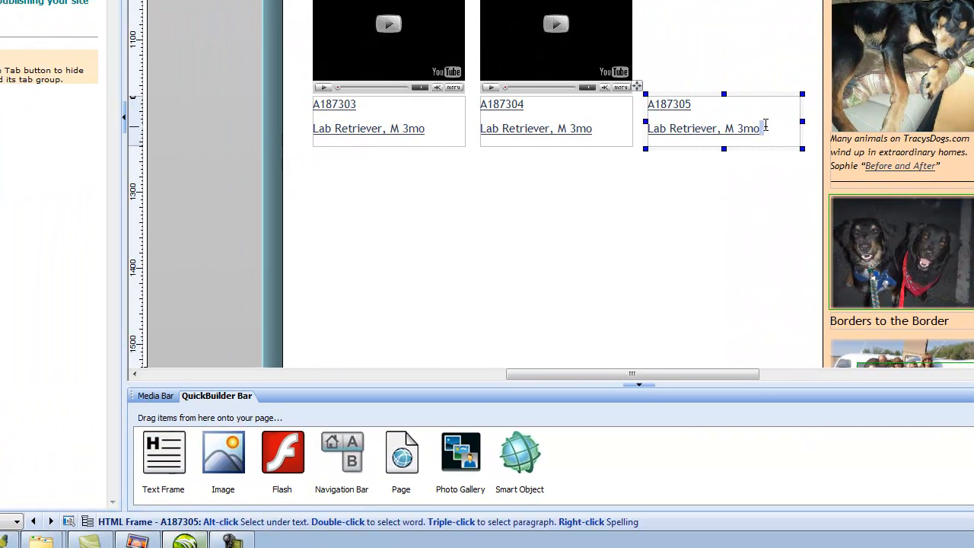
left_click_drag(765, 125, 640, 102)
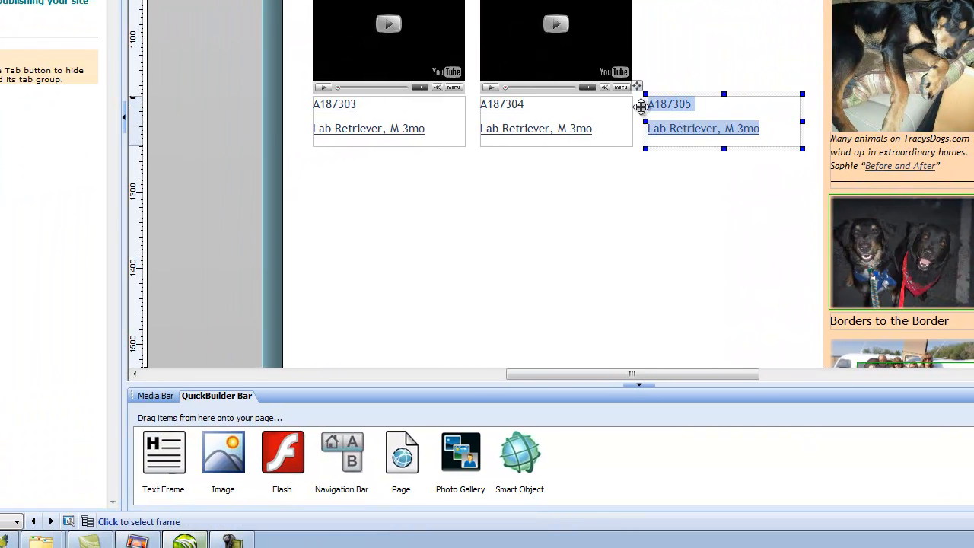
key("Delete")
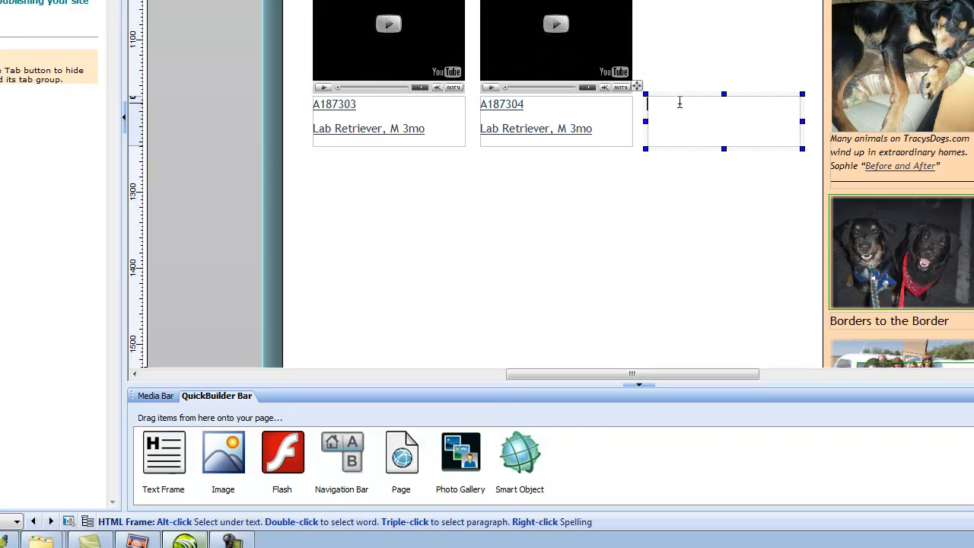
left_click(728, 132)
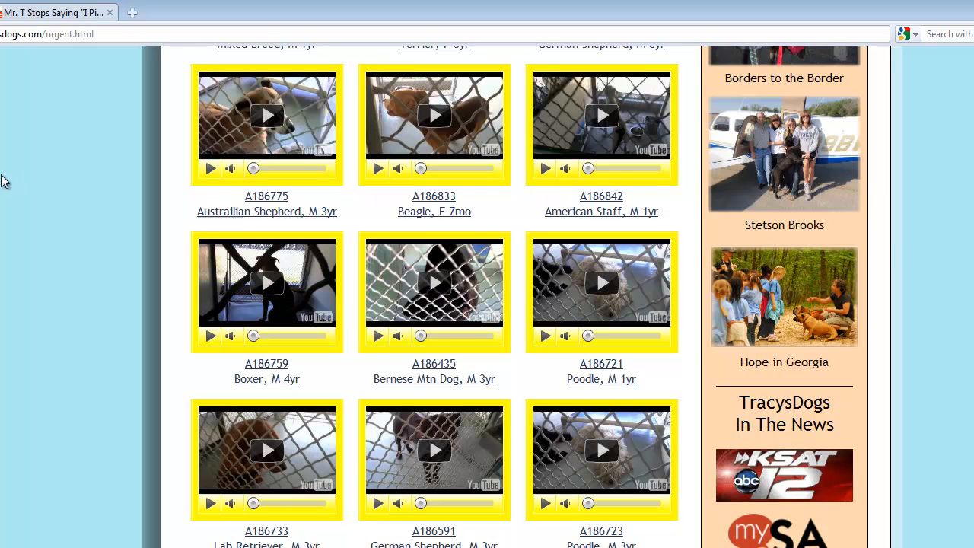
Copy the long-form YouTube share link of the Mr. T 'I Pity the Fool' video.
left_click(31, 15)
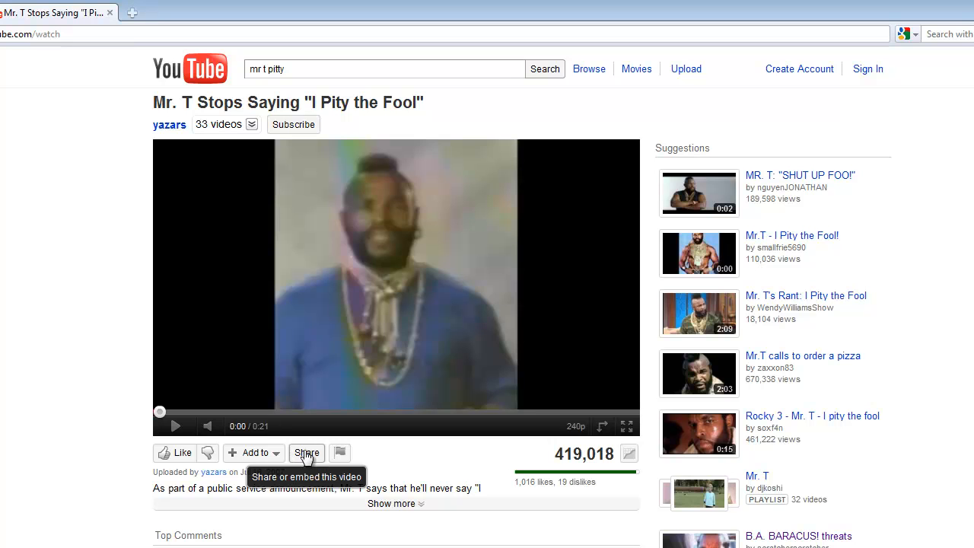
left_click(306, 453)
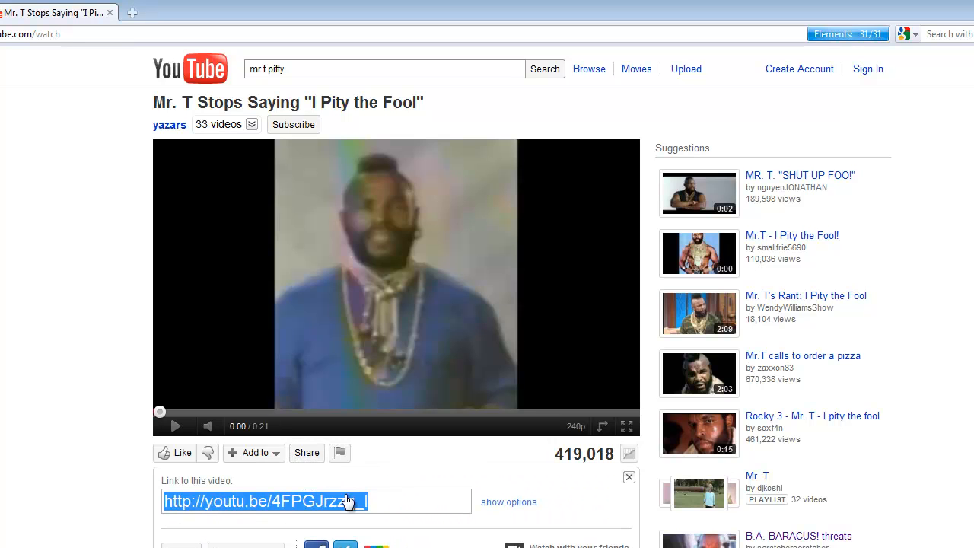
left_click(538, 504)
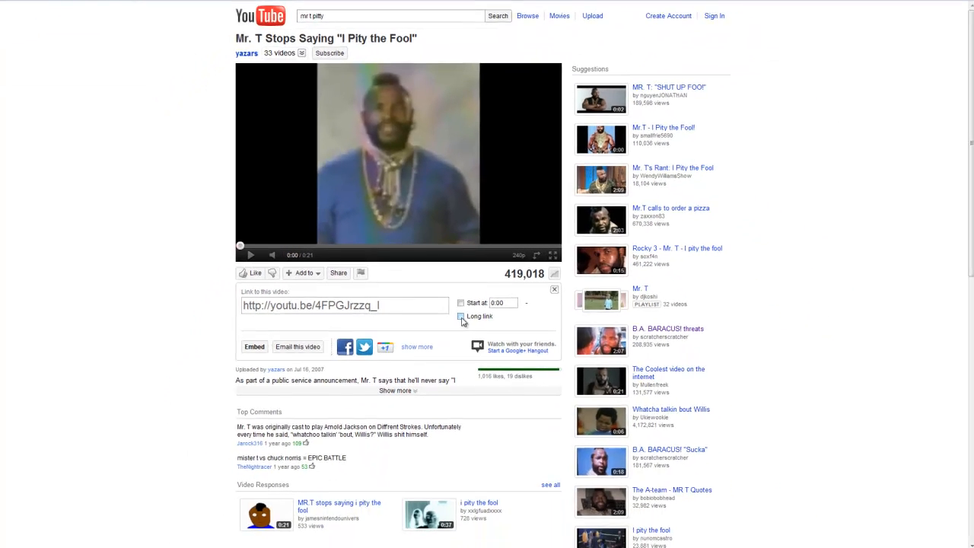
left_click(461, 319)
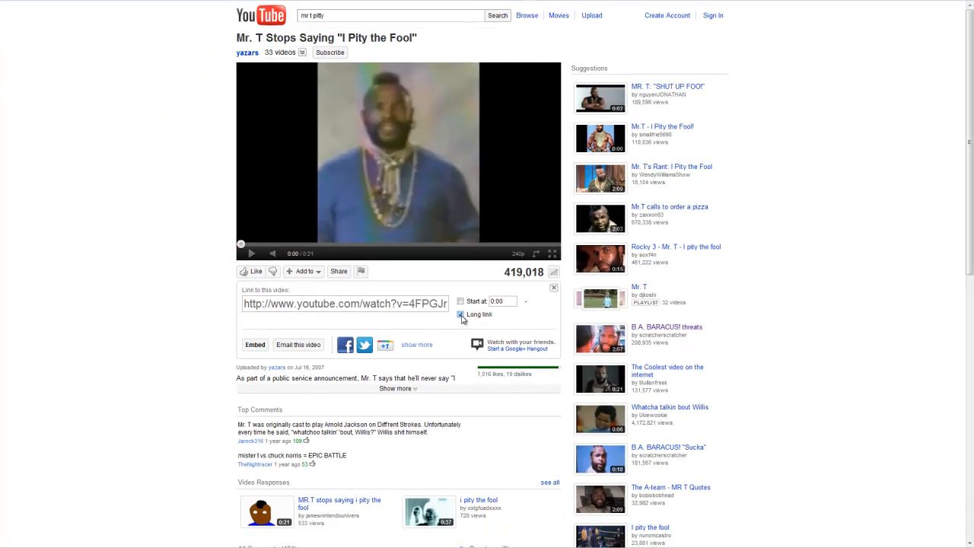
left_click(257, 305)
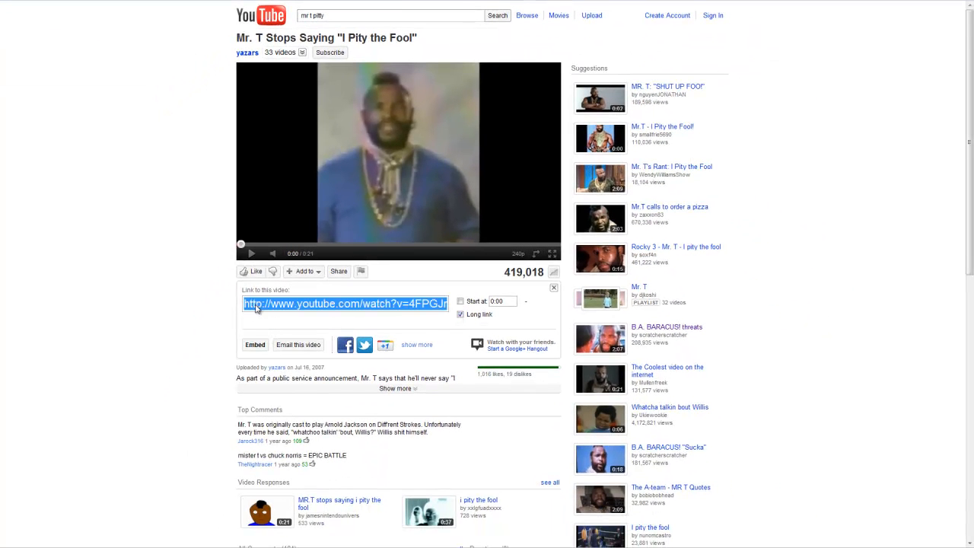
right_click(256, 305)
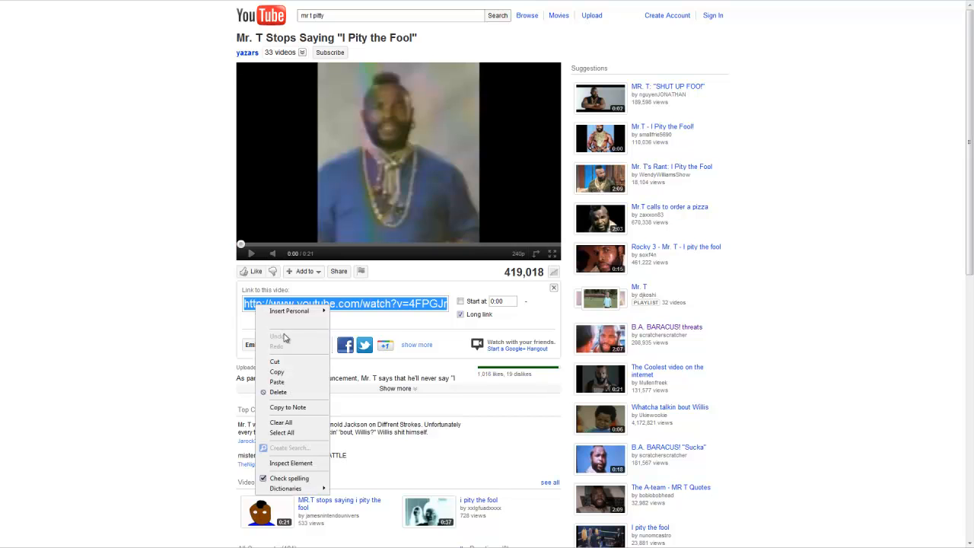
left_click(290, 375)
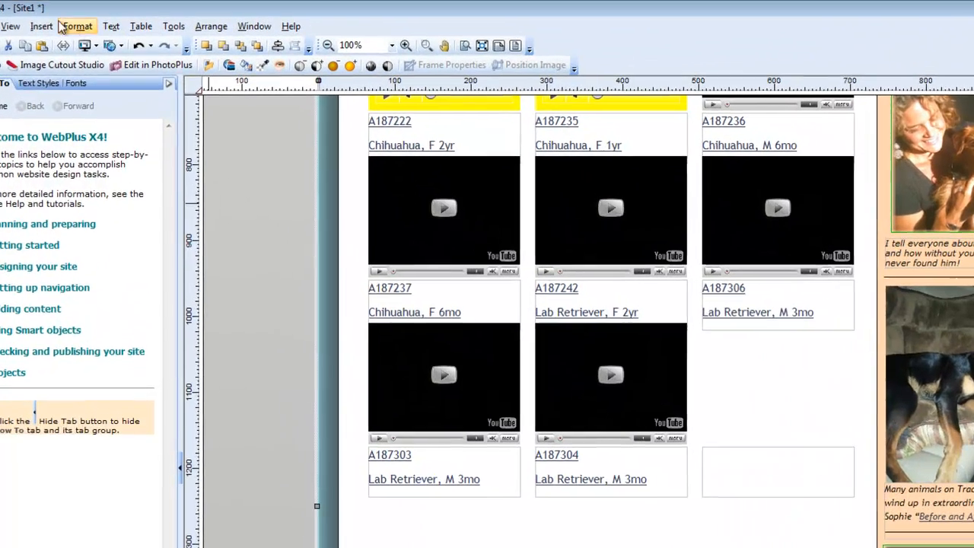
Start a YouTube video embed with the pasted Mr. T link and related videos included.
left_click(41, 26)
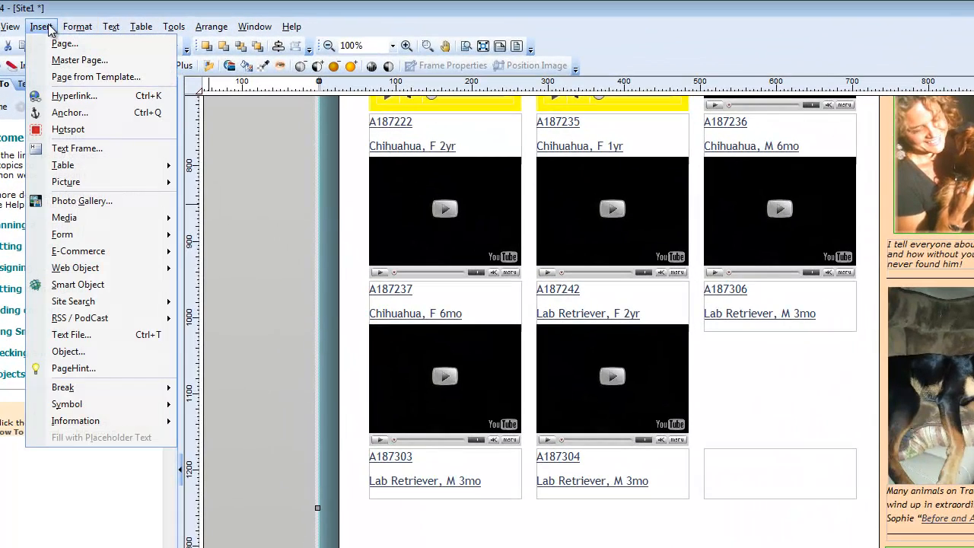
mouse_move(85, 217)
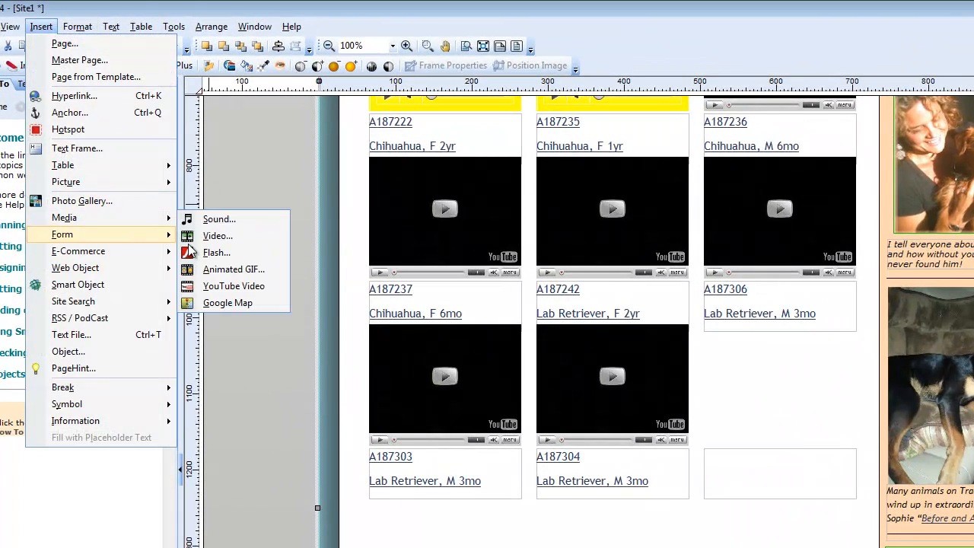
left_click(237, 285)
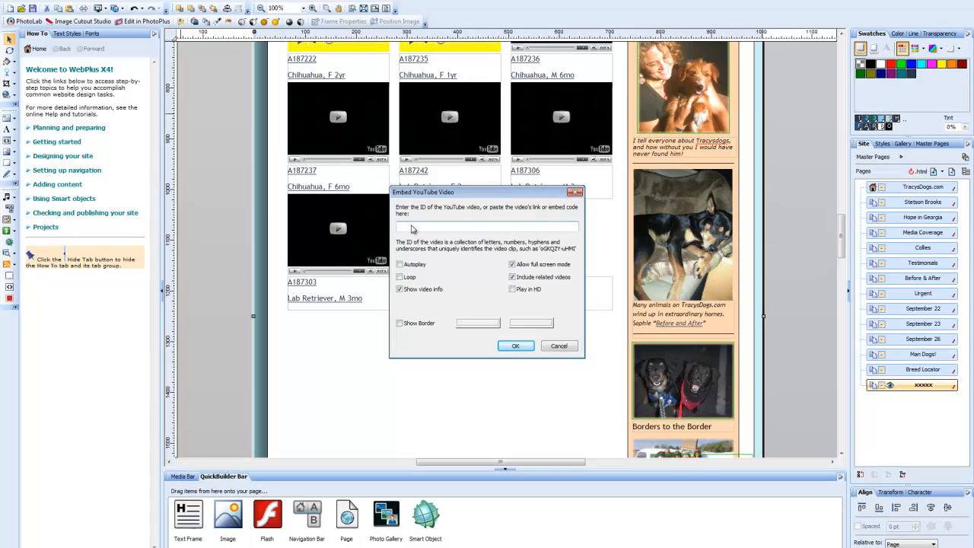
right_click(555, 372)
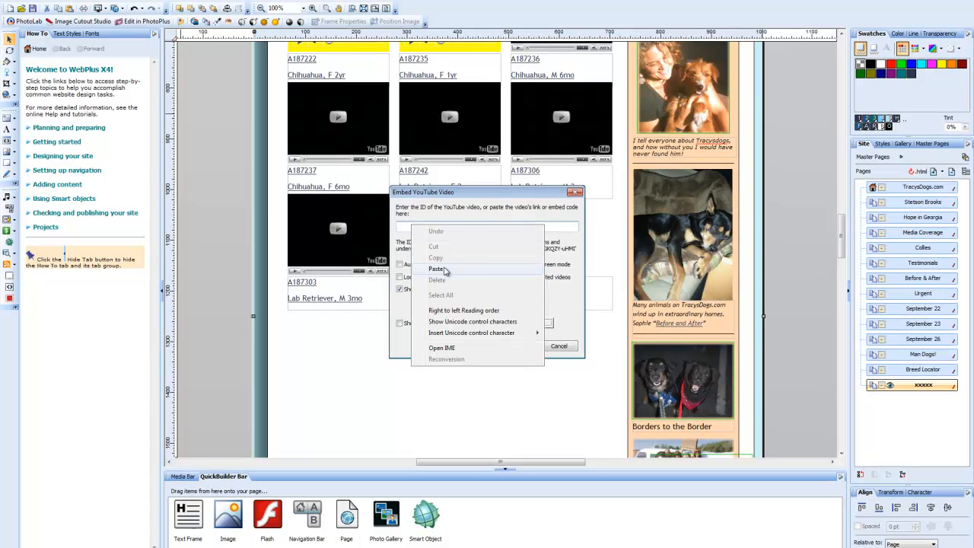
left_click(436, 268)
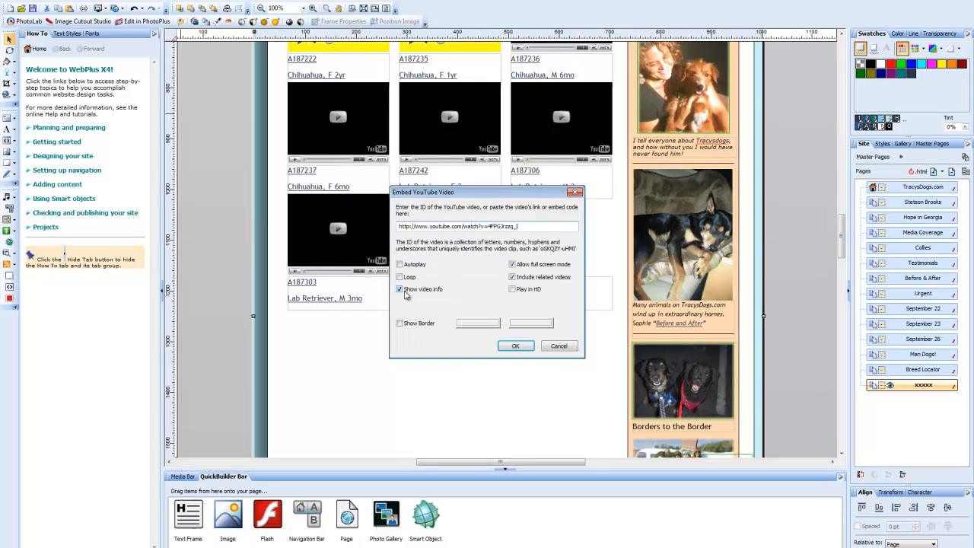
left_click(512, 277)
Turn on the embed's border with both border colours set to yellow, and confirm.
left_click(400, 323)
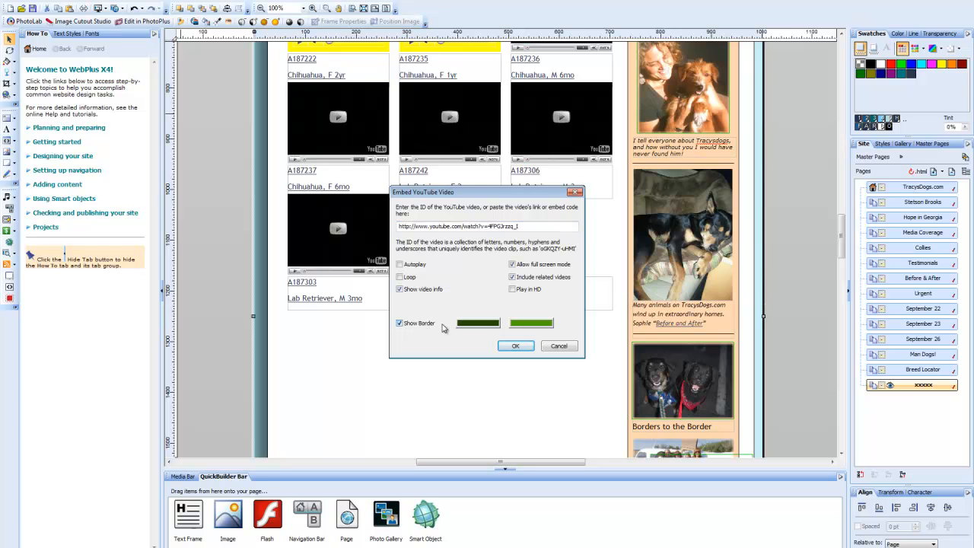
left_click(466, 325)
left_click(439, 368)
left_click(531, 322)
left_click(492, 368)
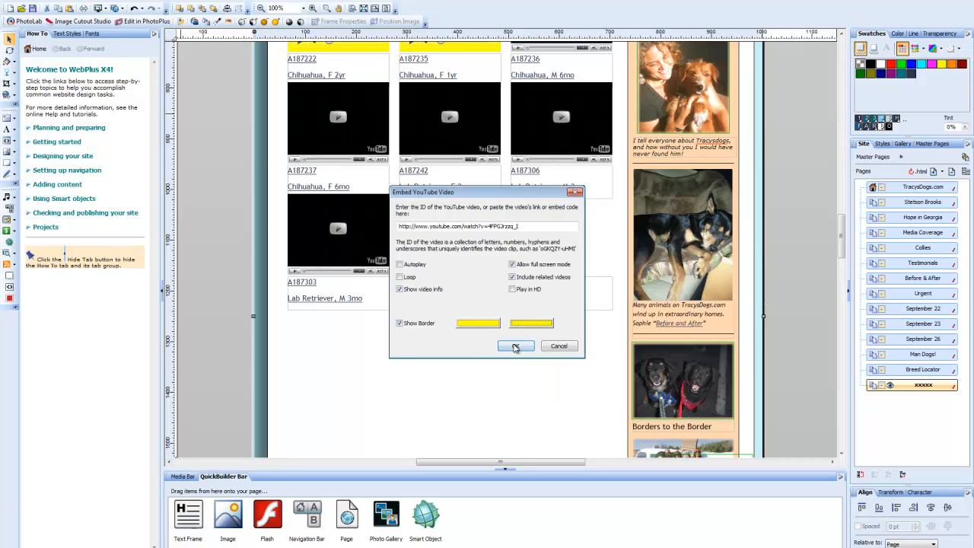
left_click(515, 348)
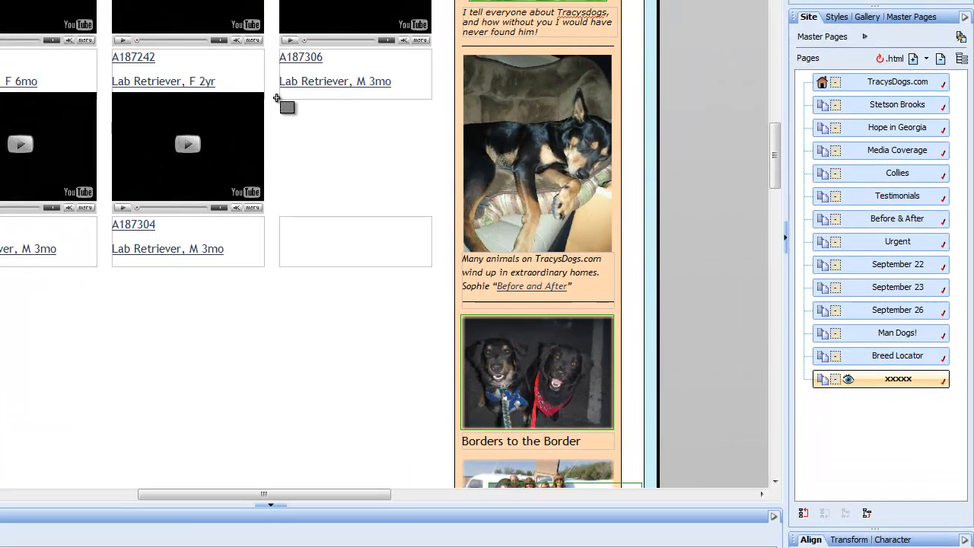
Draw the yellow-bordered video into the empty grid slot and adjust its size.
left_click_drag(509, 198, 547, 240)
left_click_drag(332, 161, 417, 209)
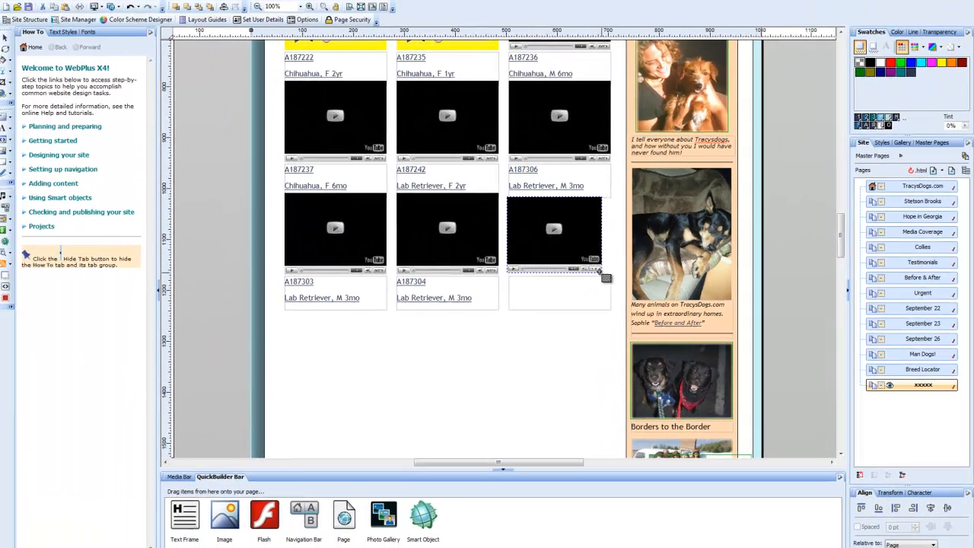
left_click_drag(600, 272, 567, 251)
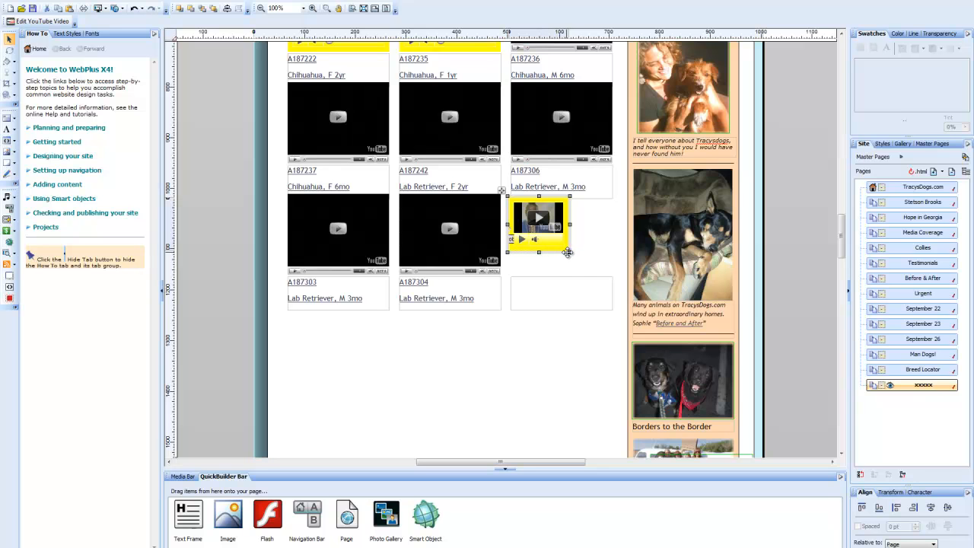
left_click_drag(571, 255, 572, 255)
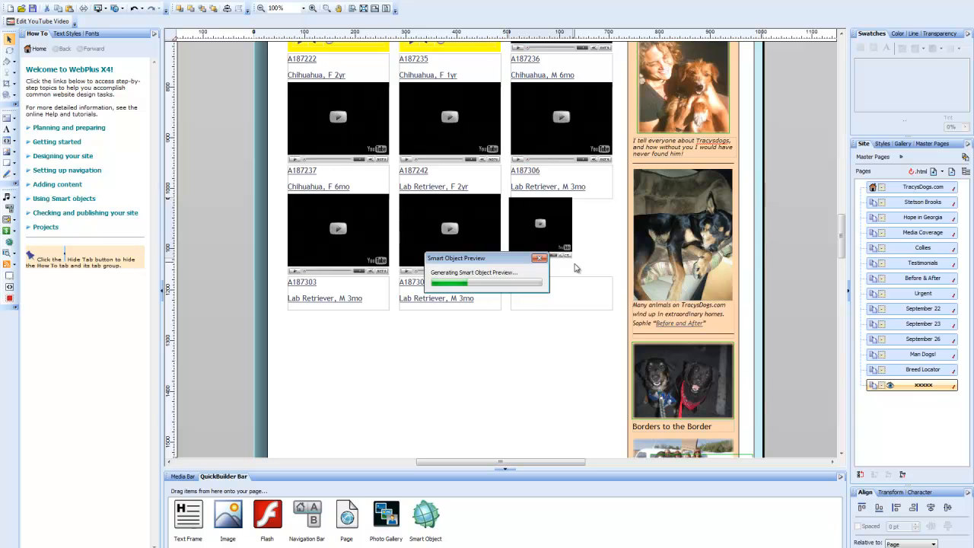
left_click_drag(576, 268, 580, 268)
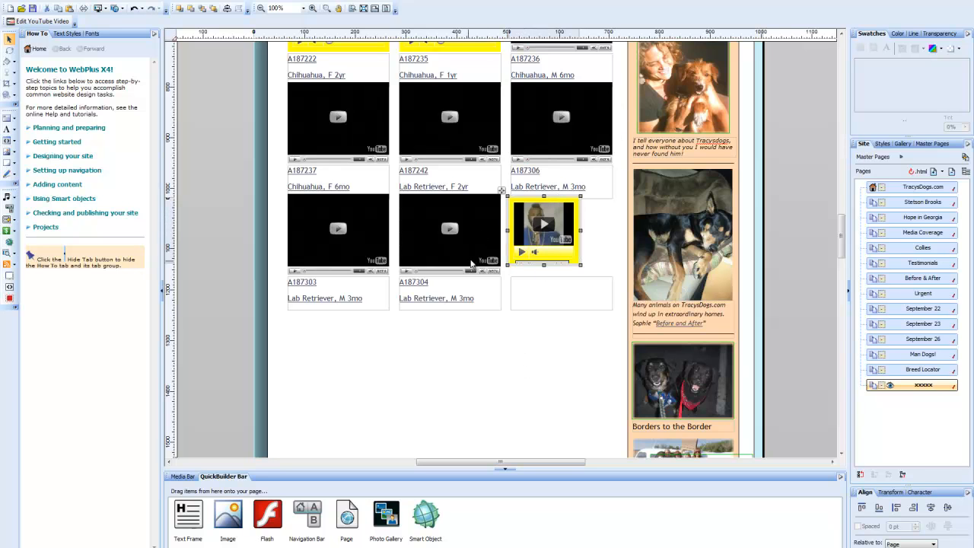
Select the yellow video together with the neighbouring A187304 video.
left_click(543, 362)
left_click(530, 243)
left_click(472, 220, "shift")
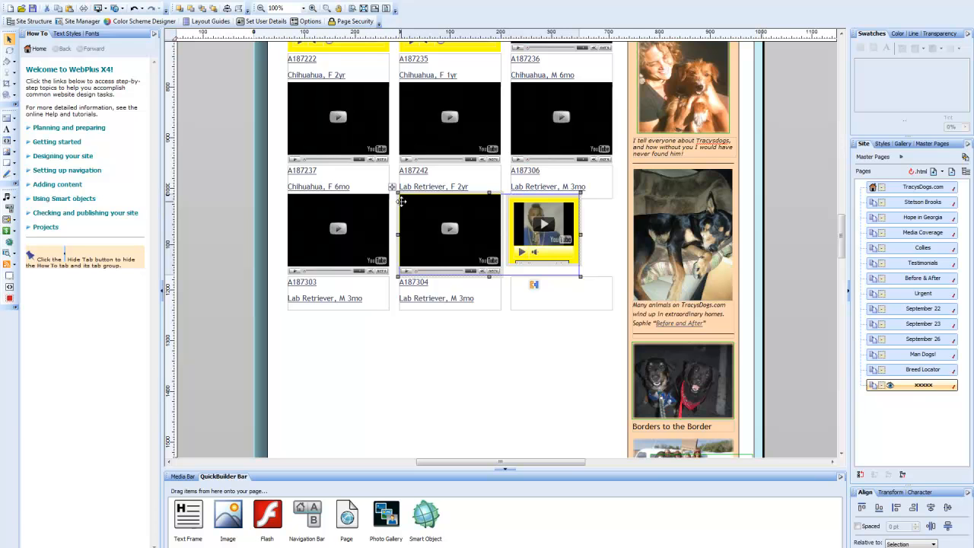
Give the Mr. T video the A187304 video's width using Size Objects' Same horizontal size.
right_click(553, 251)
mouse_move(618, 416)
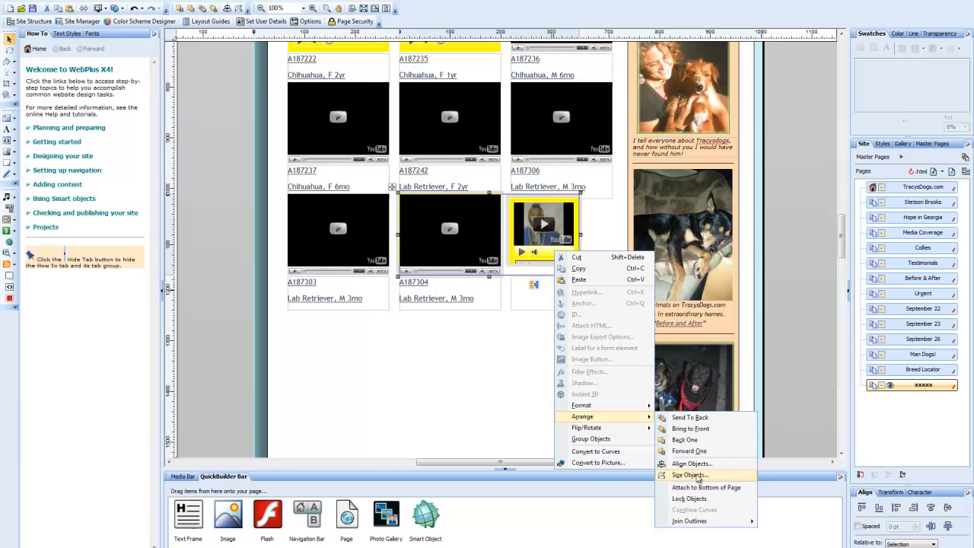
left_click(688, 474)
left_click(465, 254)
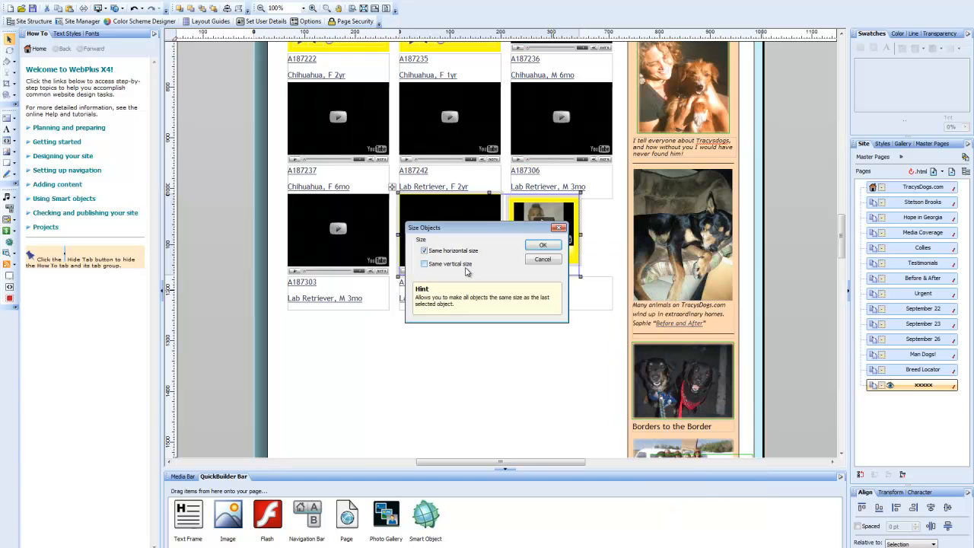
left_click(541, 248)
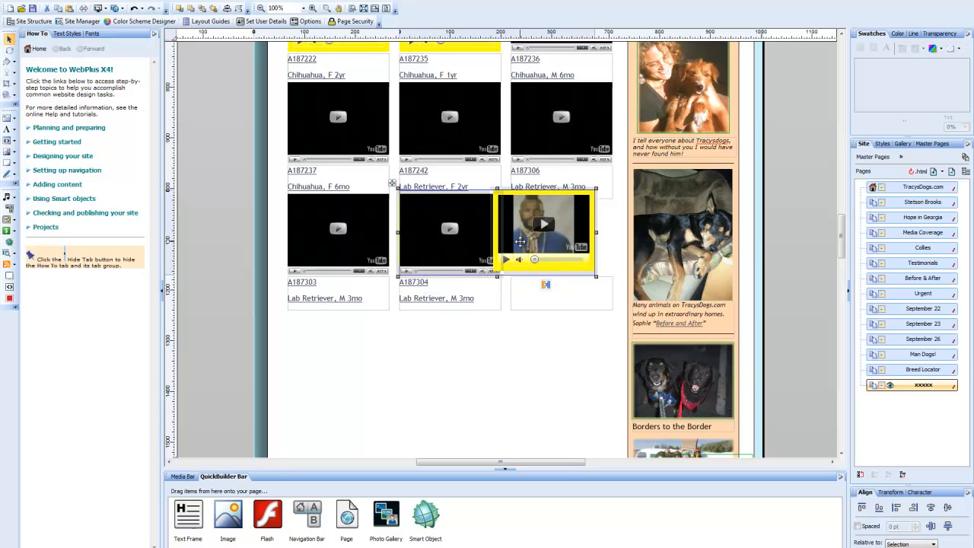
left_click(516, 375)
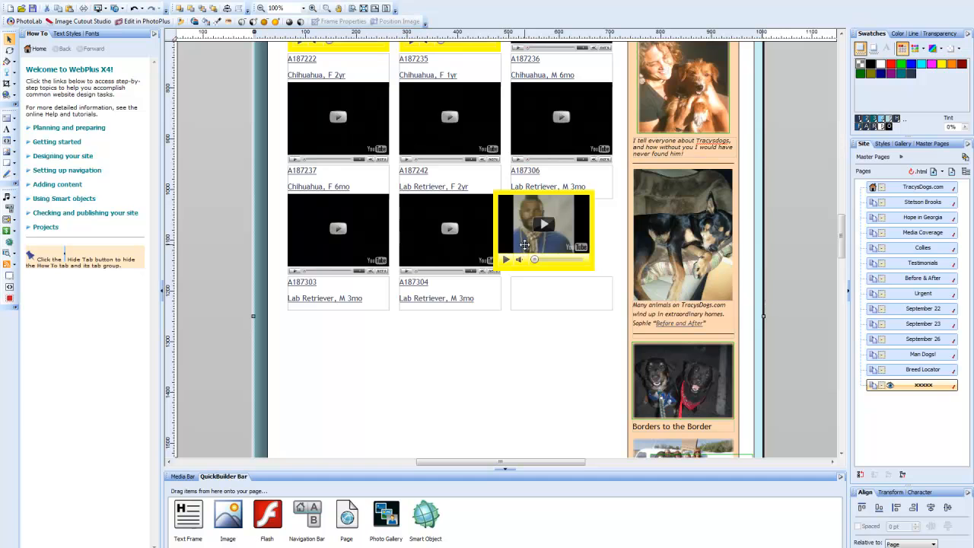
Undo the accidental moves of the page background object.
mouse_move(531, 246)
left_mouse_down()
mouse_move(543, 252)
mouse_move(532, 250)
left_mouse_up()
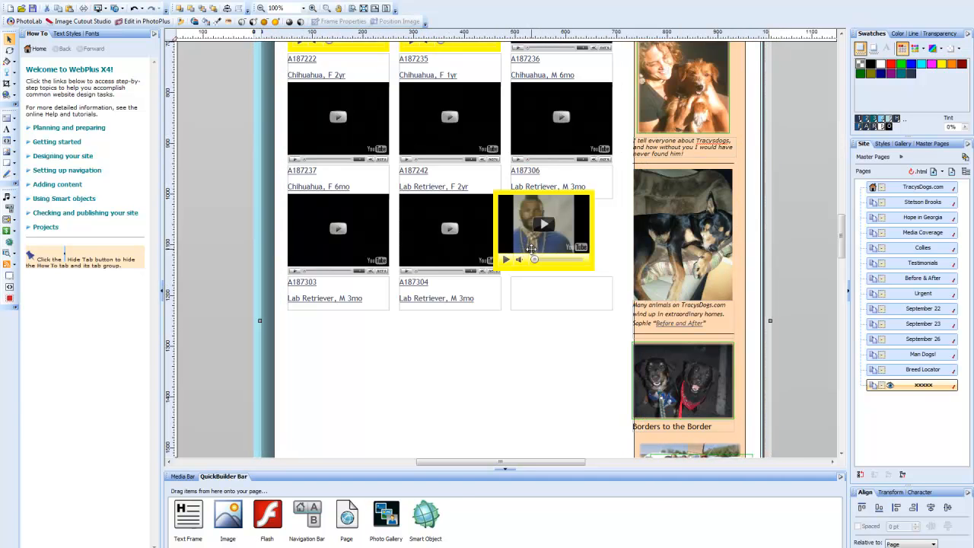
key("ctrl+z")
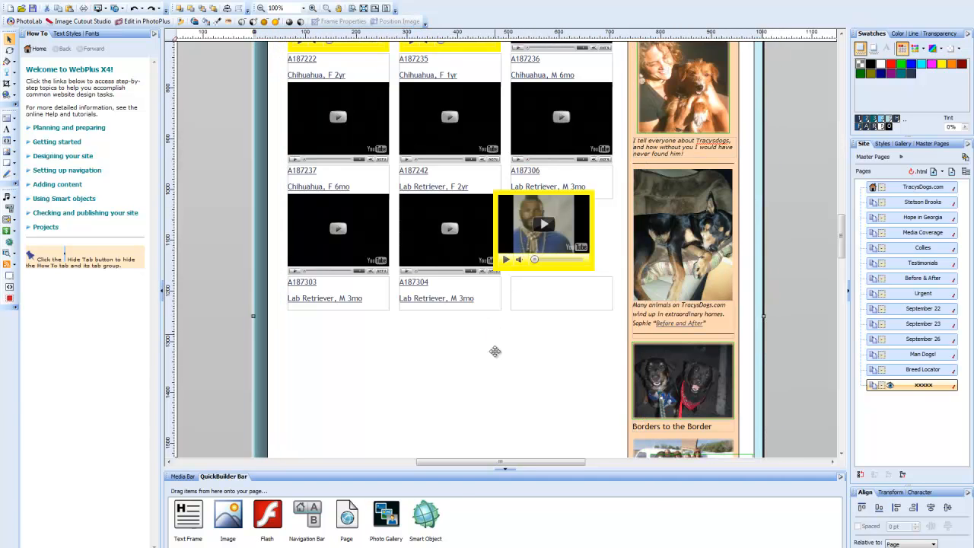
right_click(503, 370)
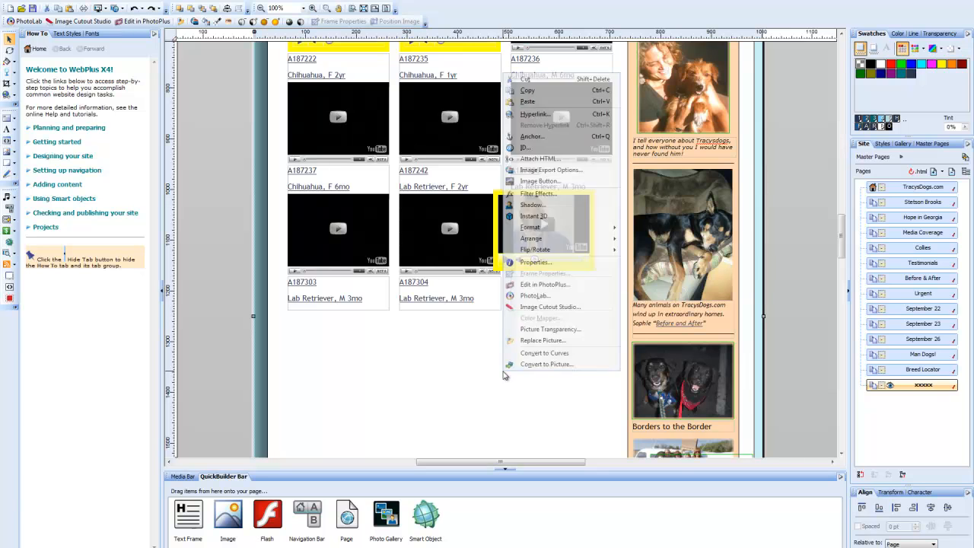
left_click(490, 384)
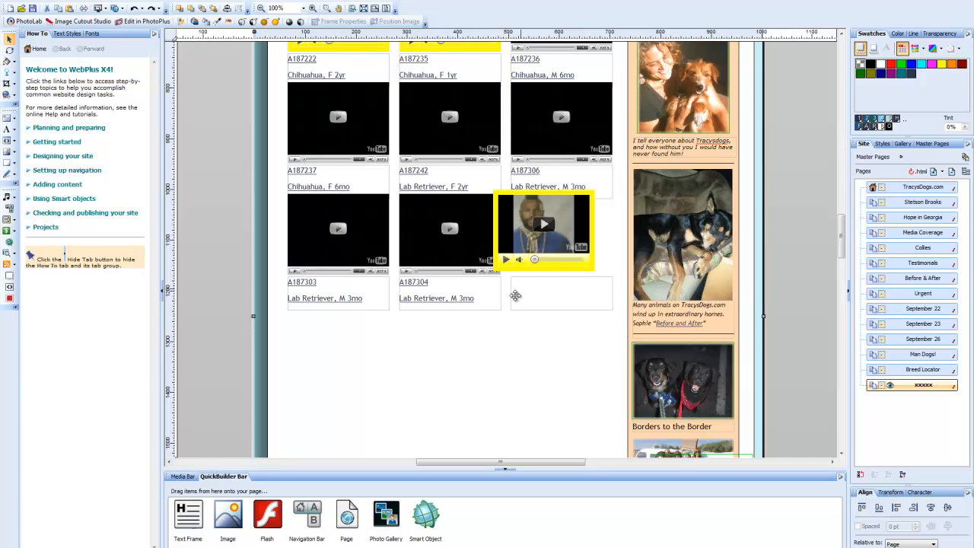
left_click_drag(354, 369, 394, 369)
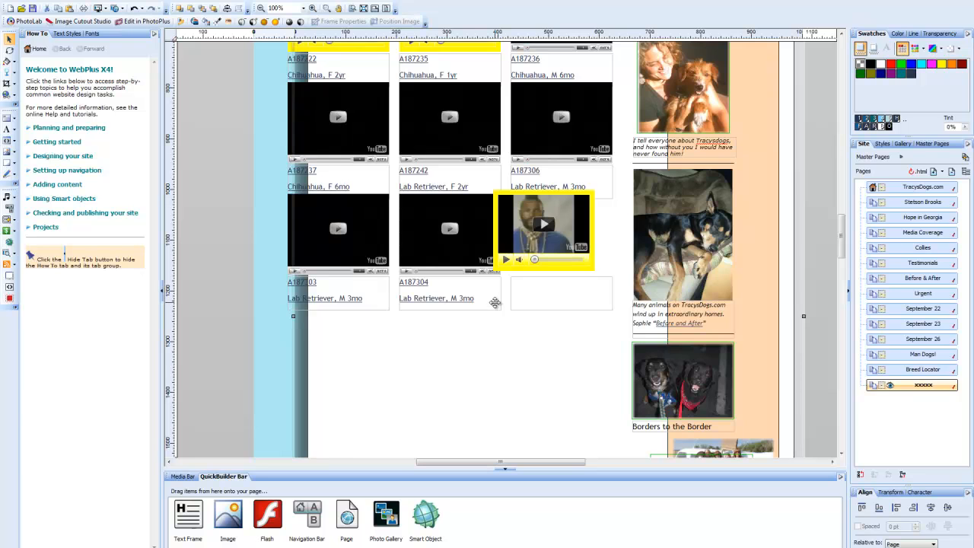
key("ctrl+z")
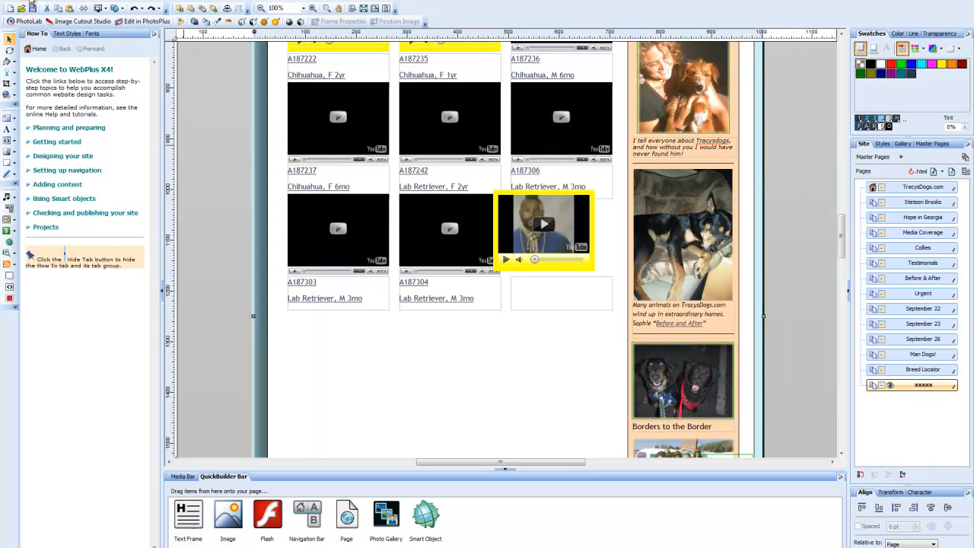
Reselect the yellow YouTube video and drag it into the empty third cell, cancelling the embed settings.
left_click(31, 5)
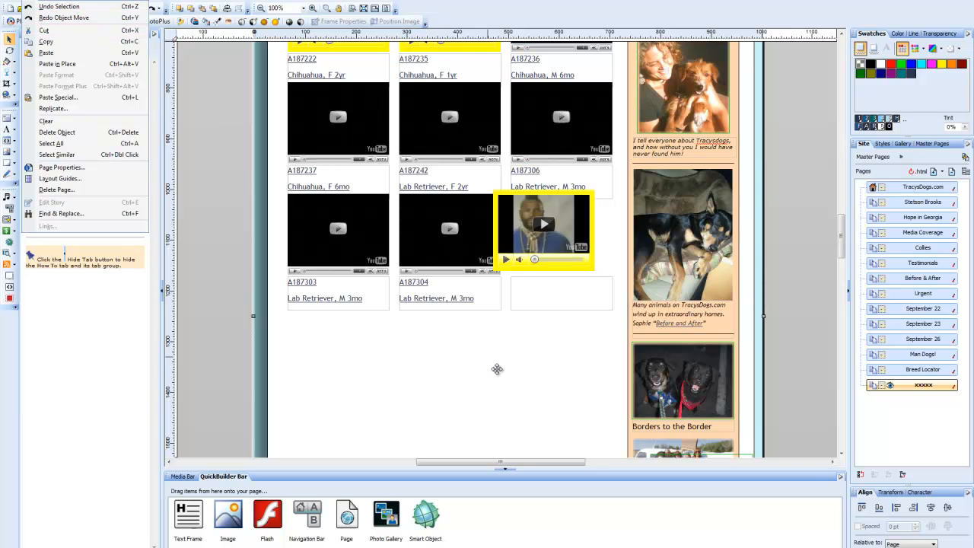
left_click(531, 207)
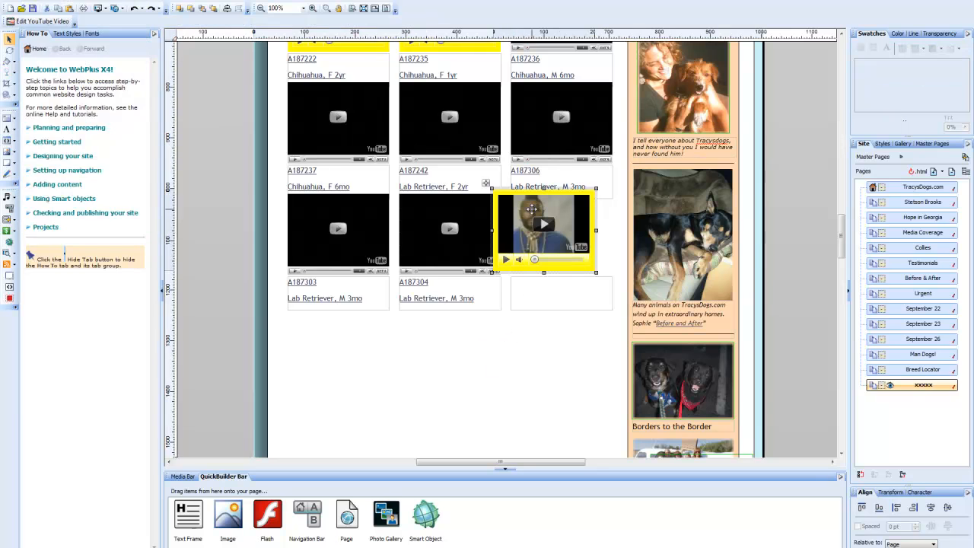
left_click_drag(525, 208, 541, 214)
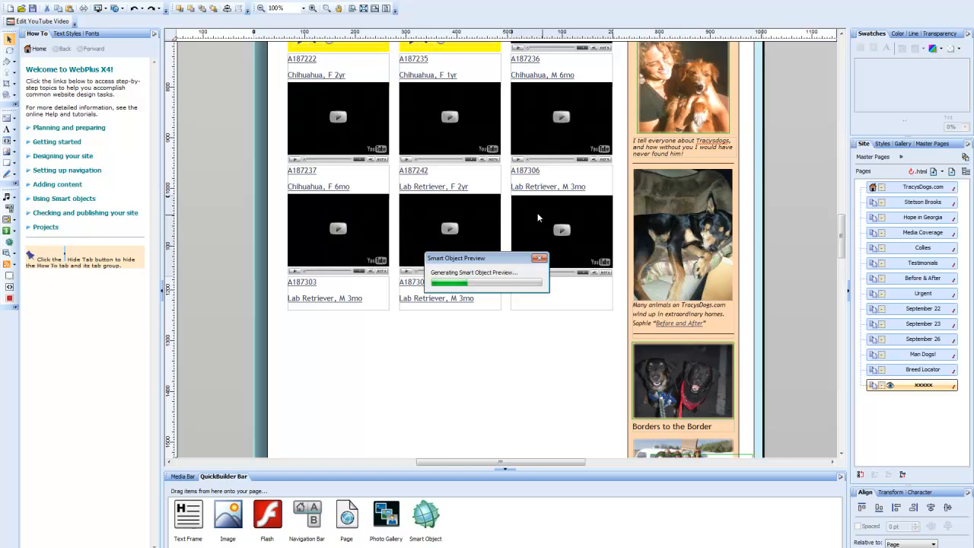
left_click(536, 261)
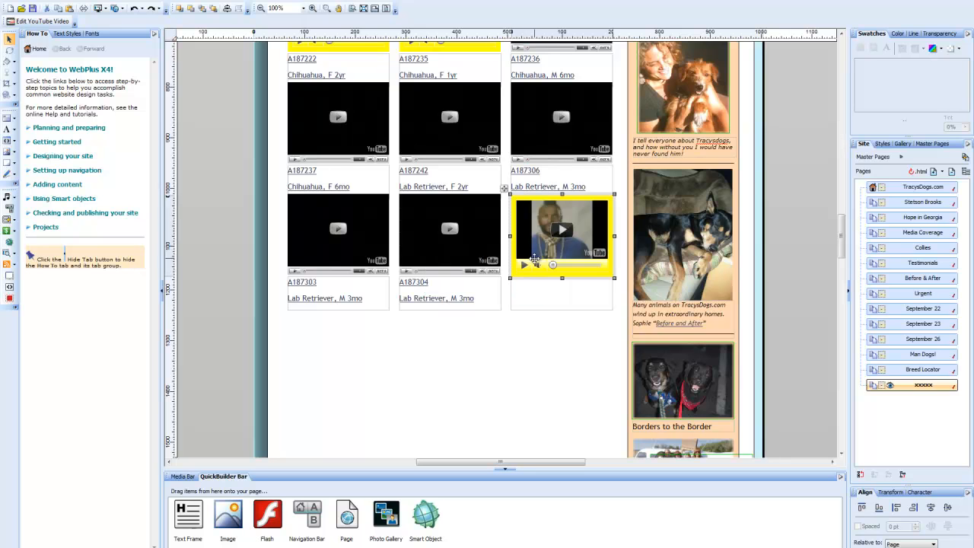
mouse_move(534, 232)
left_mouse_down()
mouse_move(526, 236)
mouse_move(550, 231)
left_mouse_up()
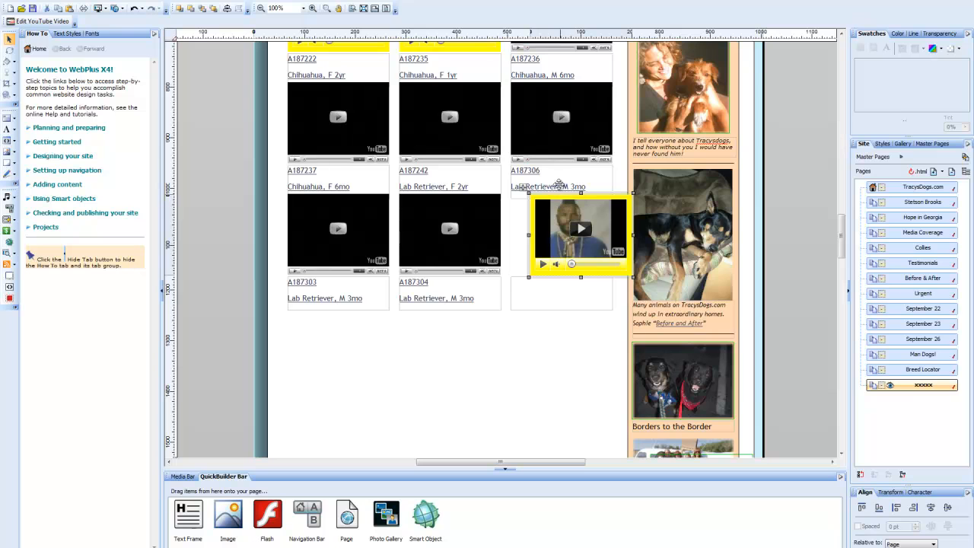
double_click(554, 142)
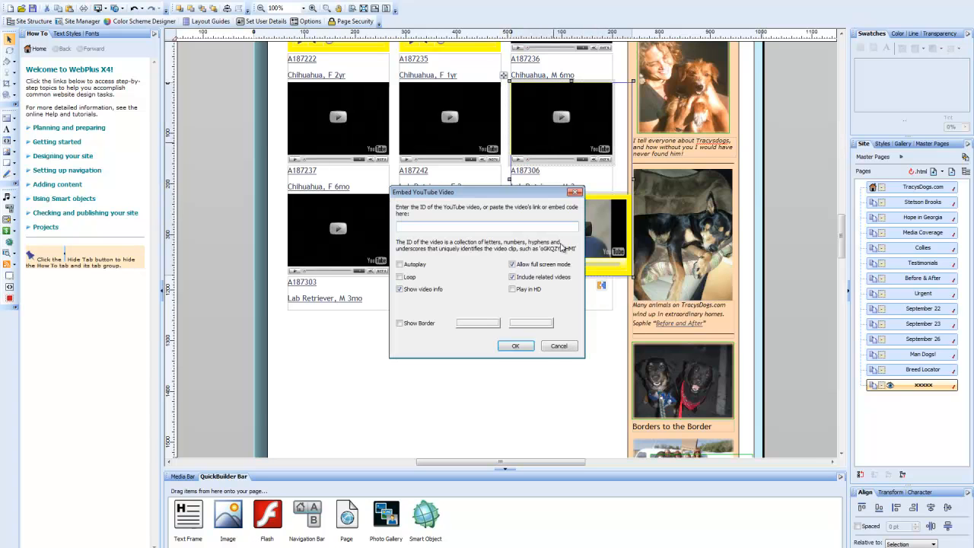
left_click(558, 346)
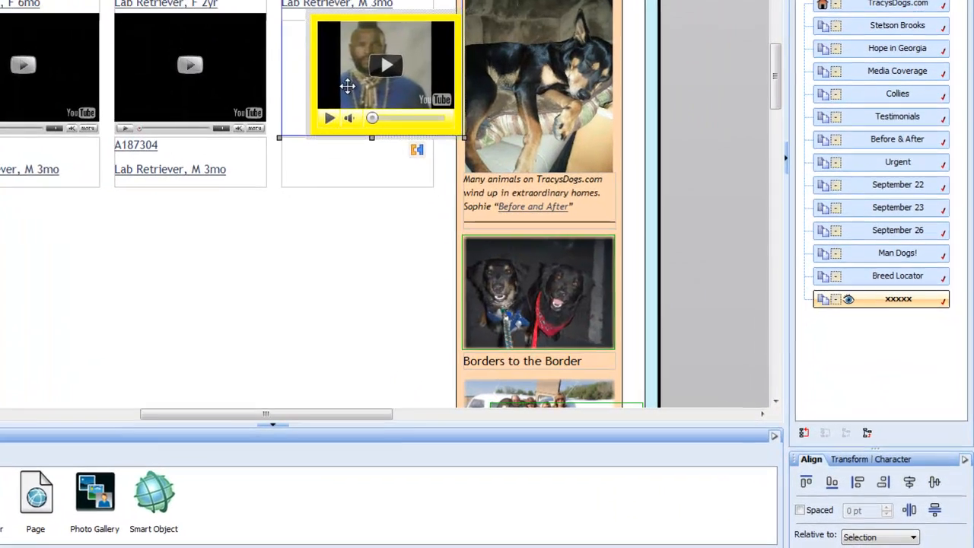
Align the yellow video horizontally to the left with Align Objects.
right_click(557, 243)
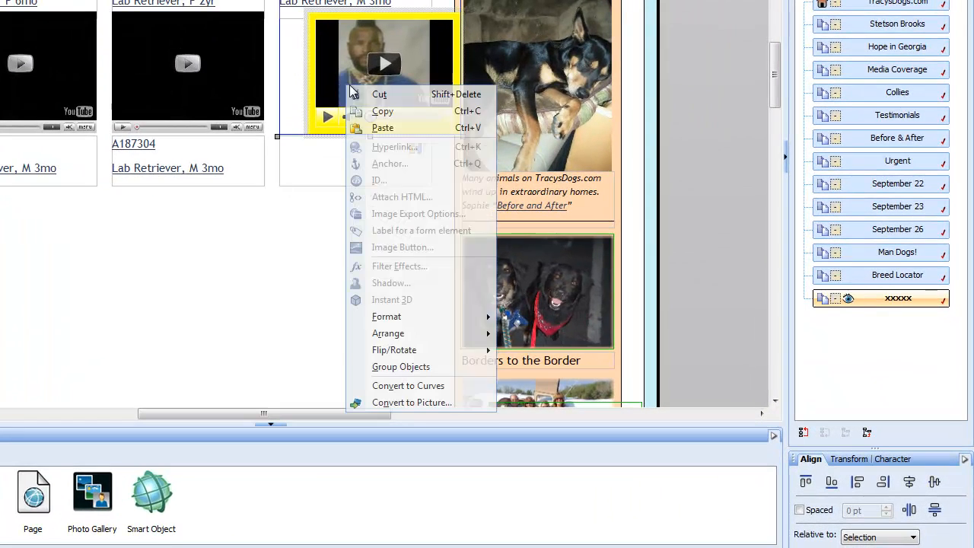
mouse_move(420, 339)
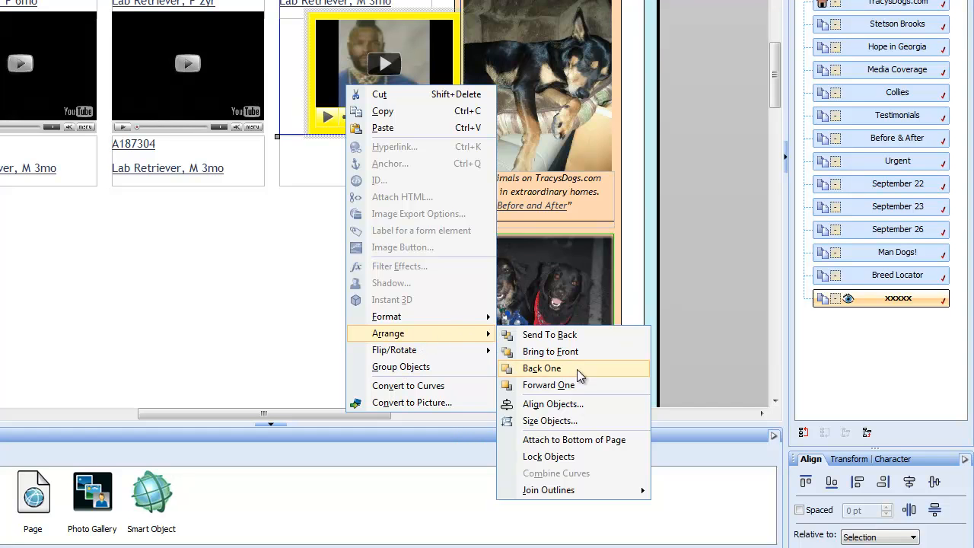
left_click(561, 411)
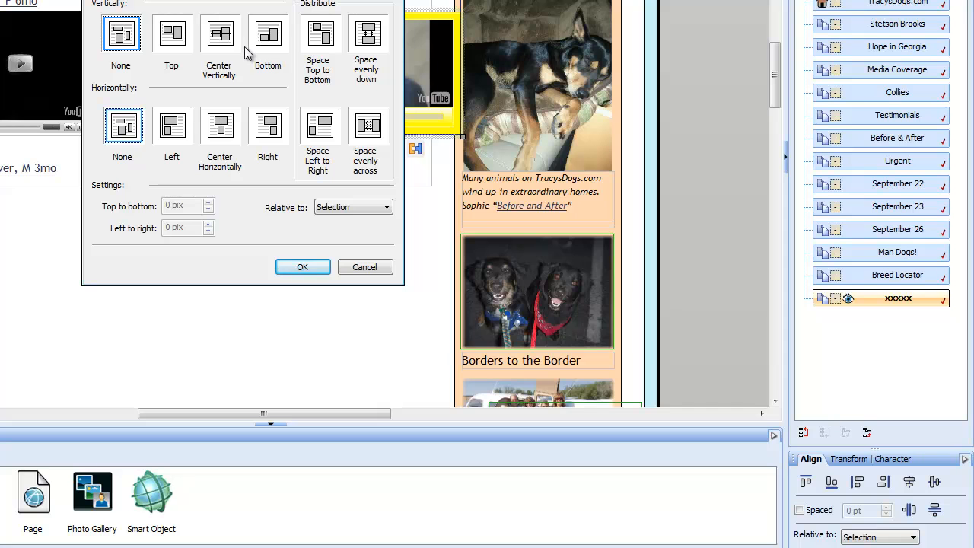
left_click(175, 139)
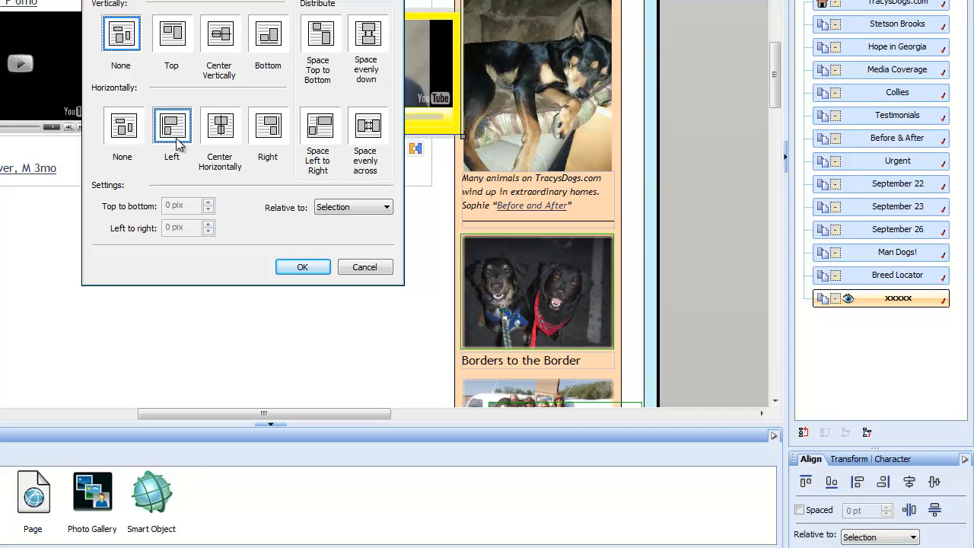
left_click(298, 273)
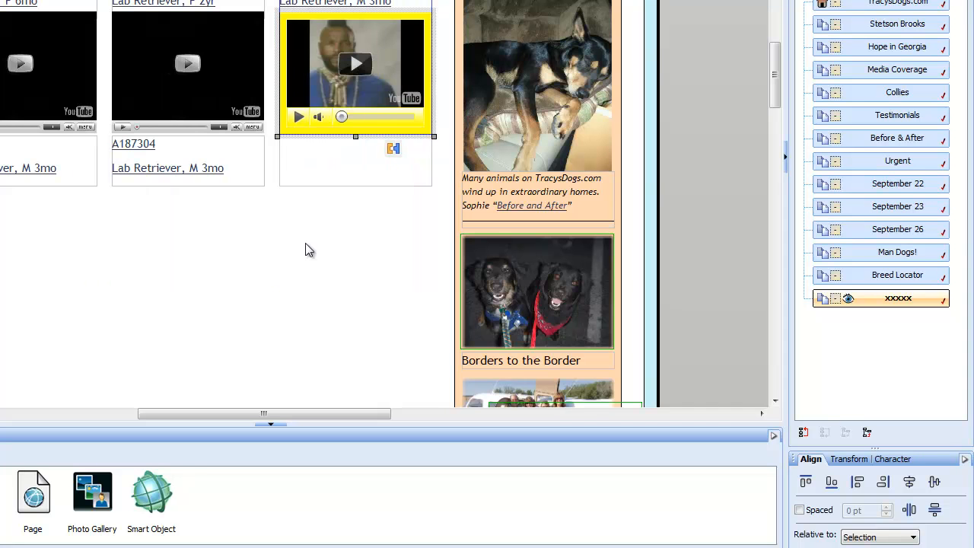
left_click(334, 285)
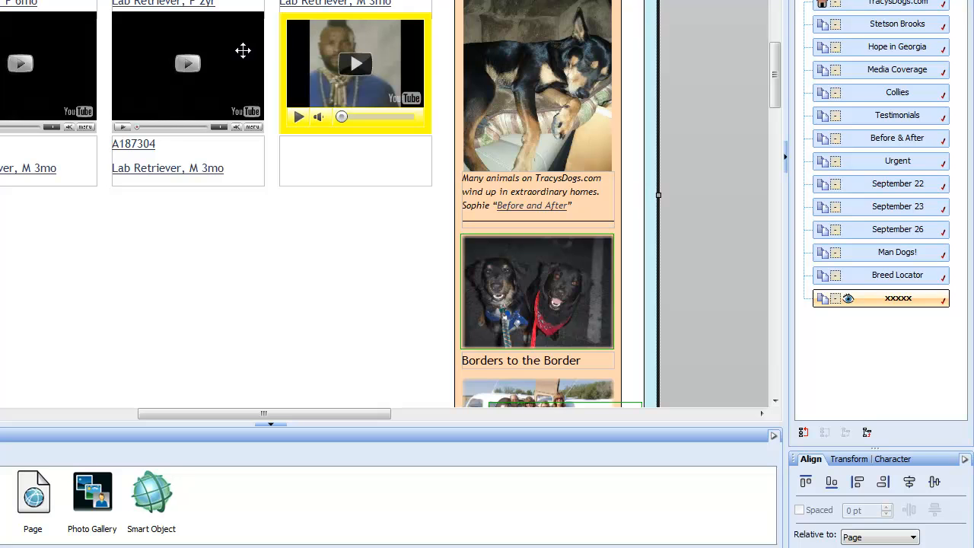
Top-align the yellow video with the A187304 video, then dismiss the picture import.
left_click(318, 51)
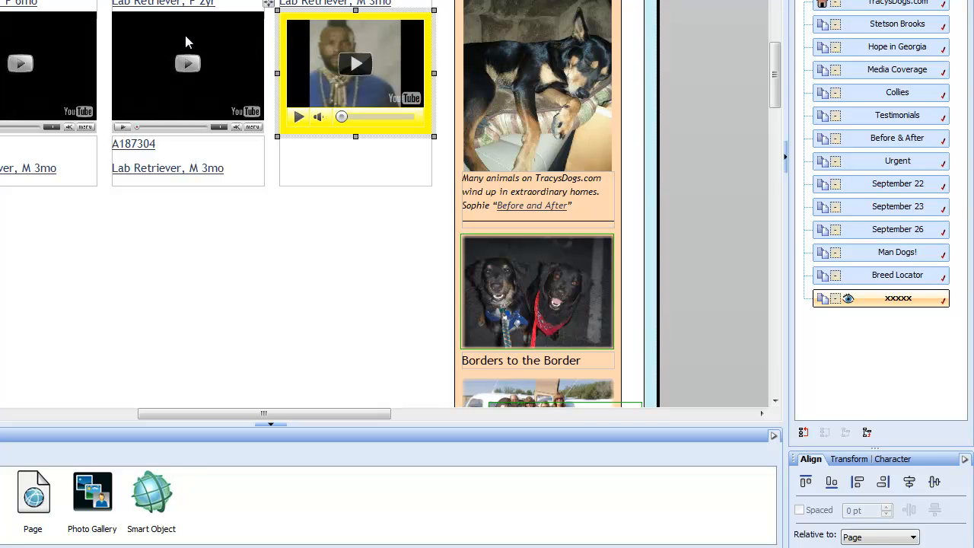
left_click(164, 34, "shift")
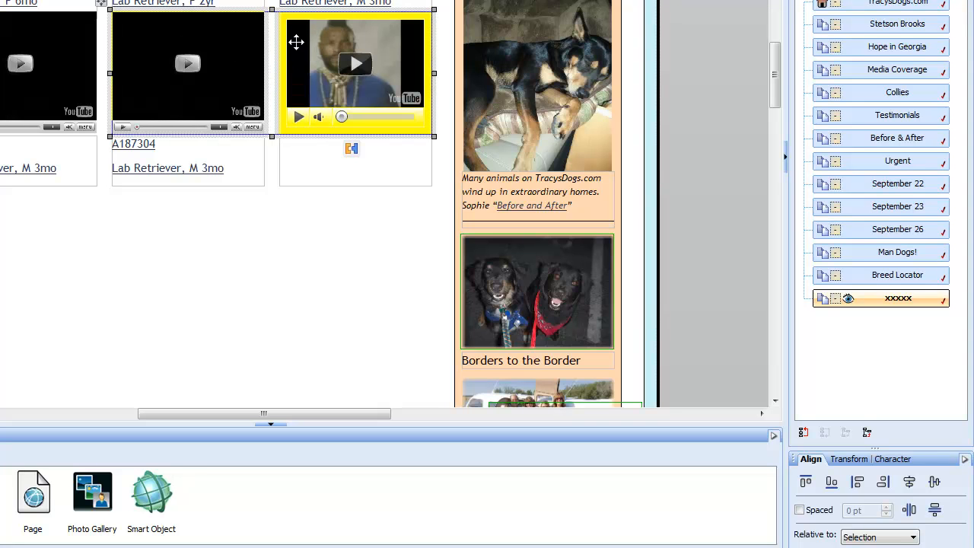
right_click(387, 49)
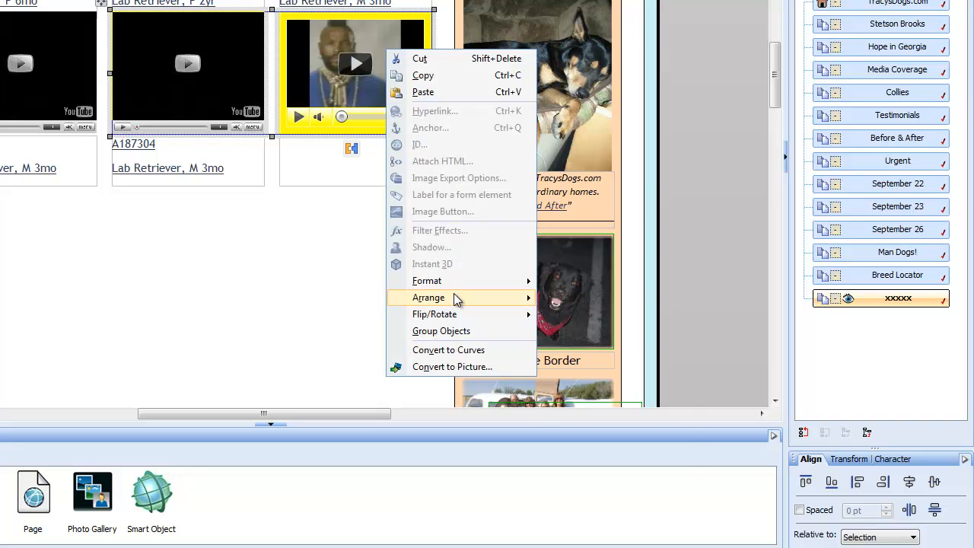
mouse_move(521, 302)
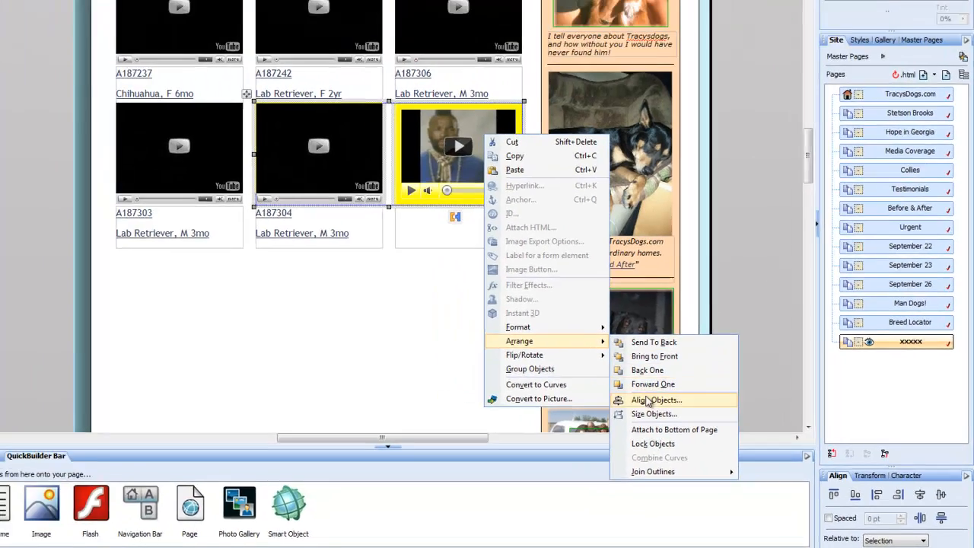
left_click(592, 369)
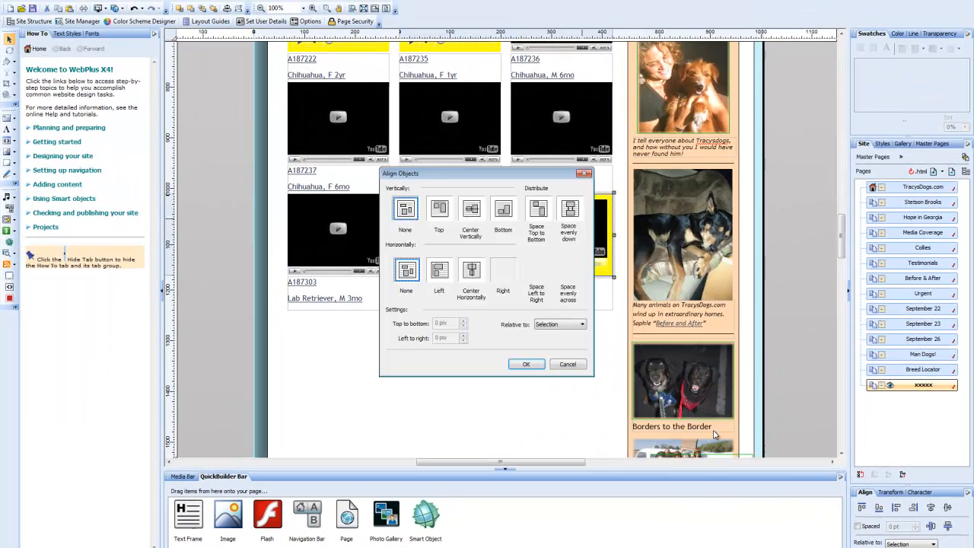
left_click(441, 217)
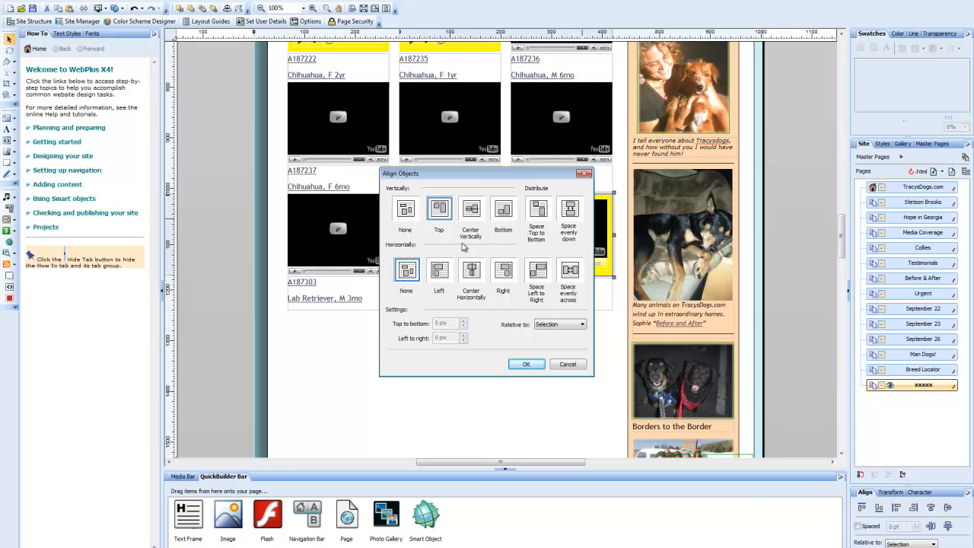
left_click(526, 363)
double_click(530, 365)
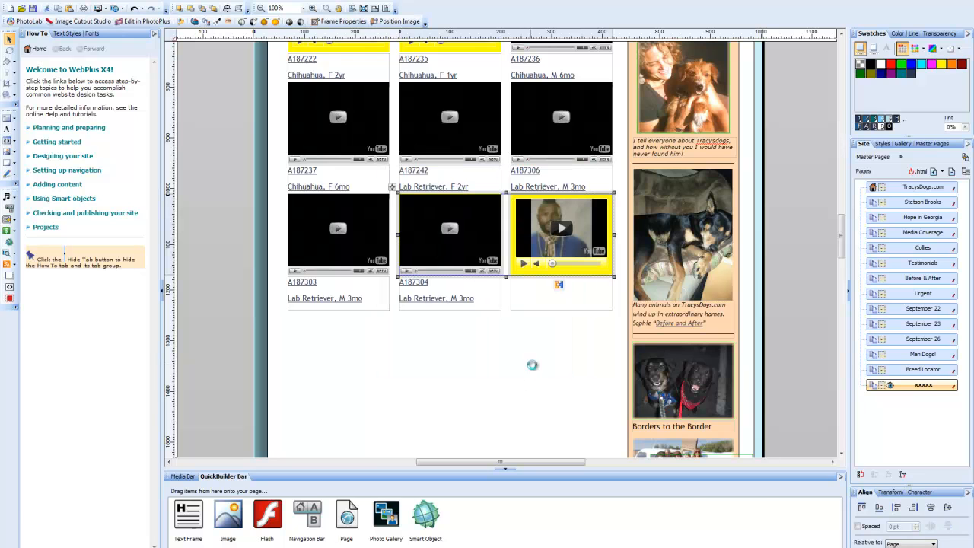
left_click(773, 453)
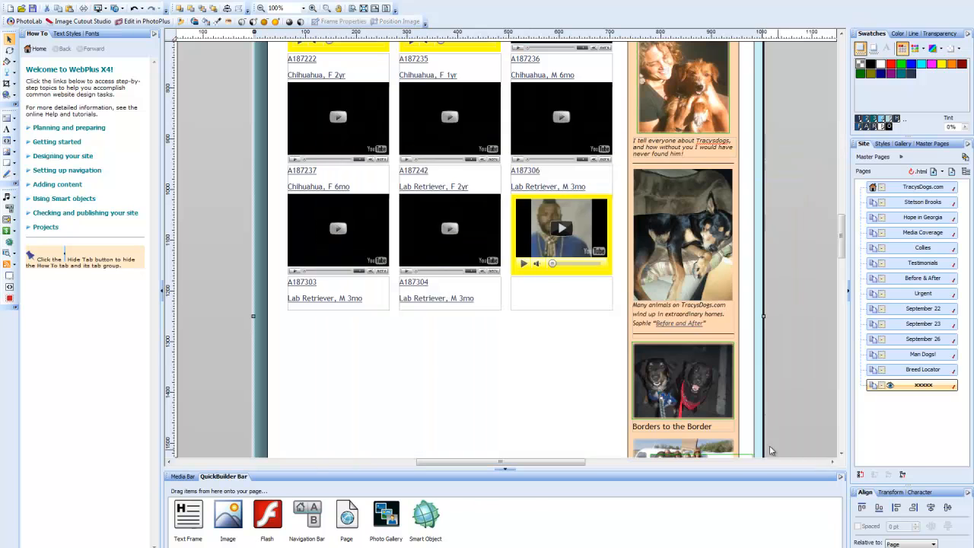